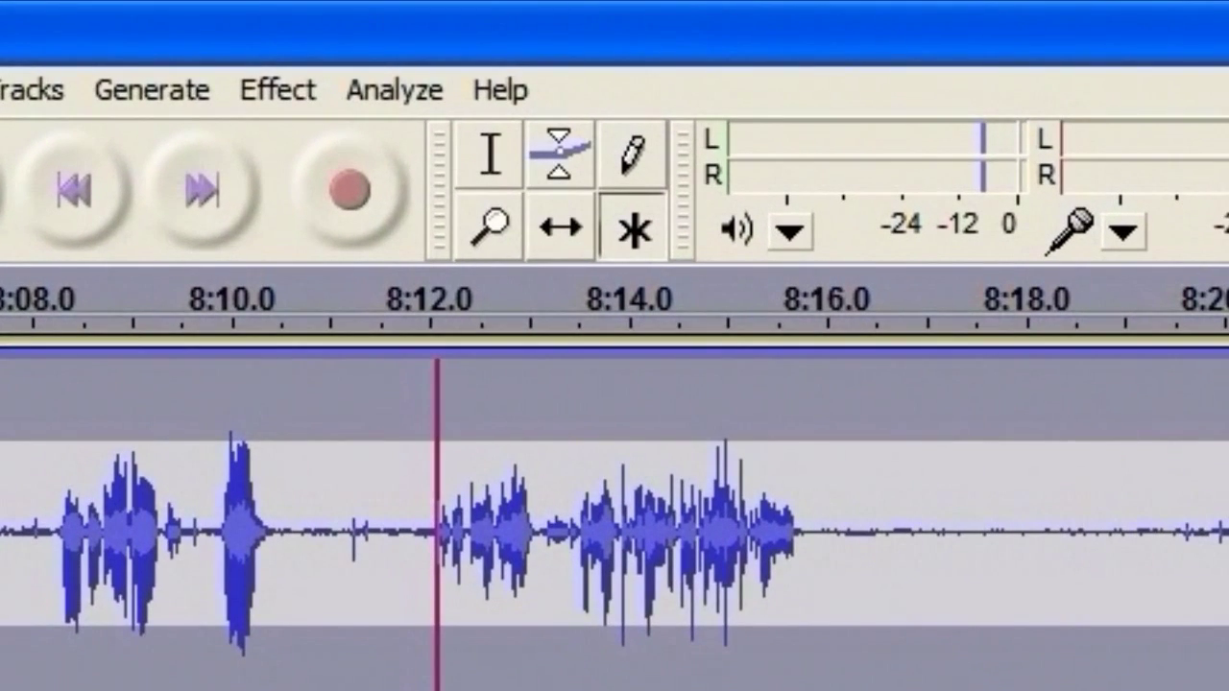
Open the Analyze menu to list tools such as Contrast, Plot Spectrum and Sound Finder.
left_click(395, 89)
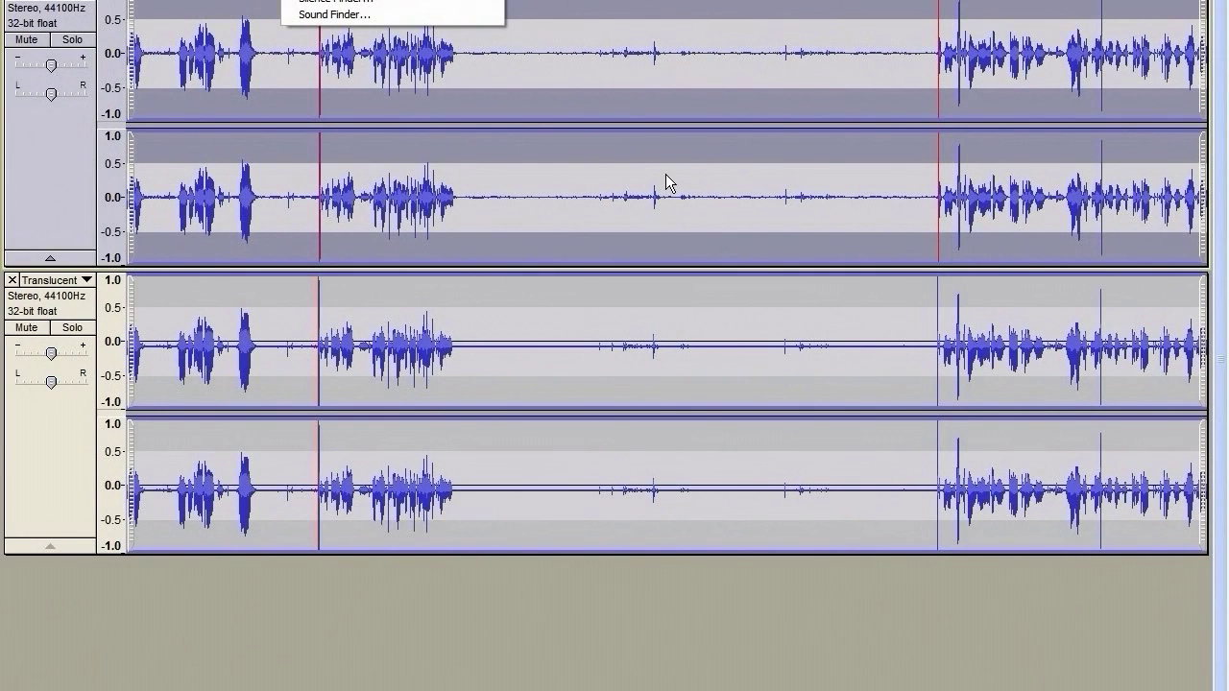
Apply Normalize to the lower Translucent track with only 'Remove any DC offset' checked.
left_click(635, 370)
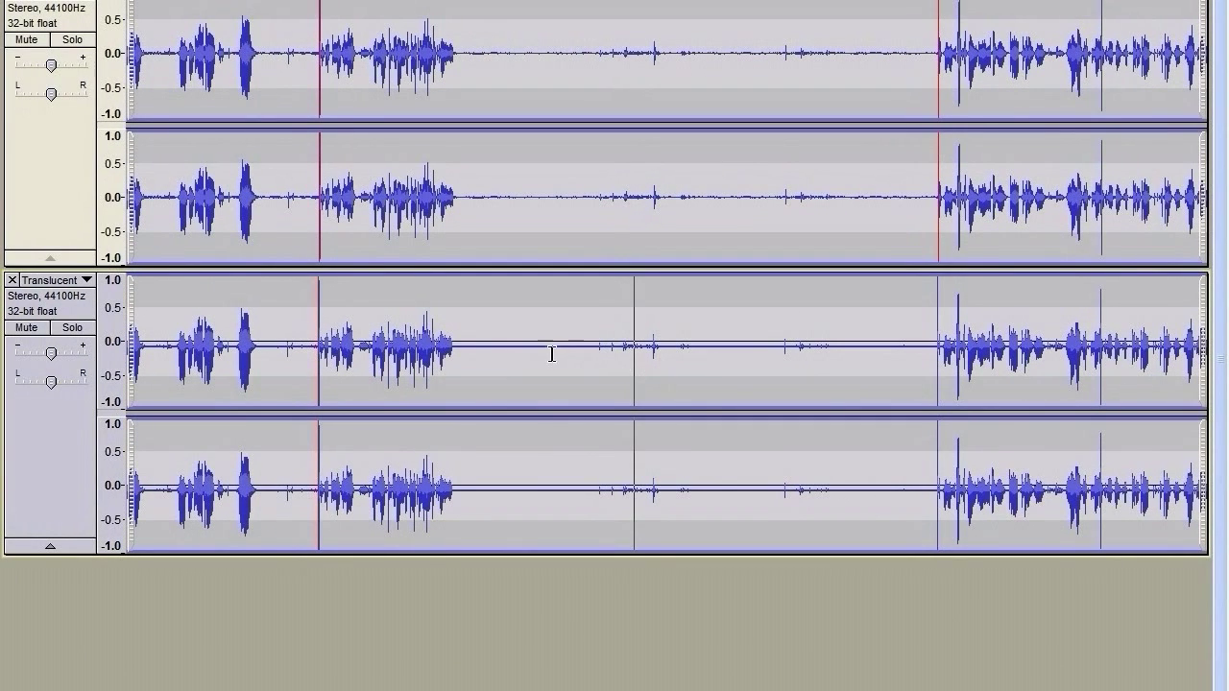
left_click(85, 318)
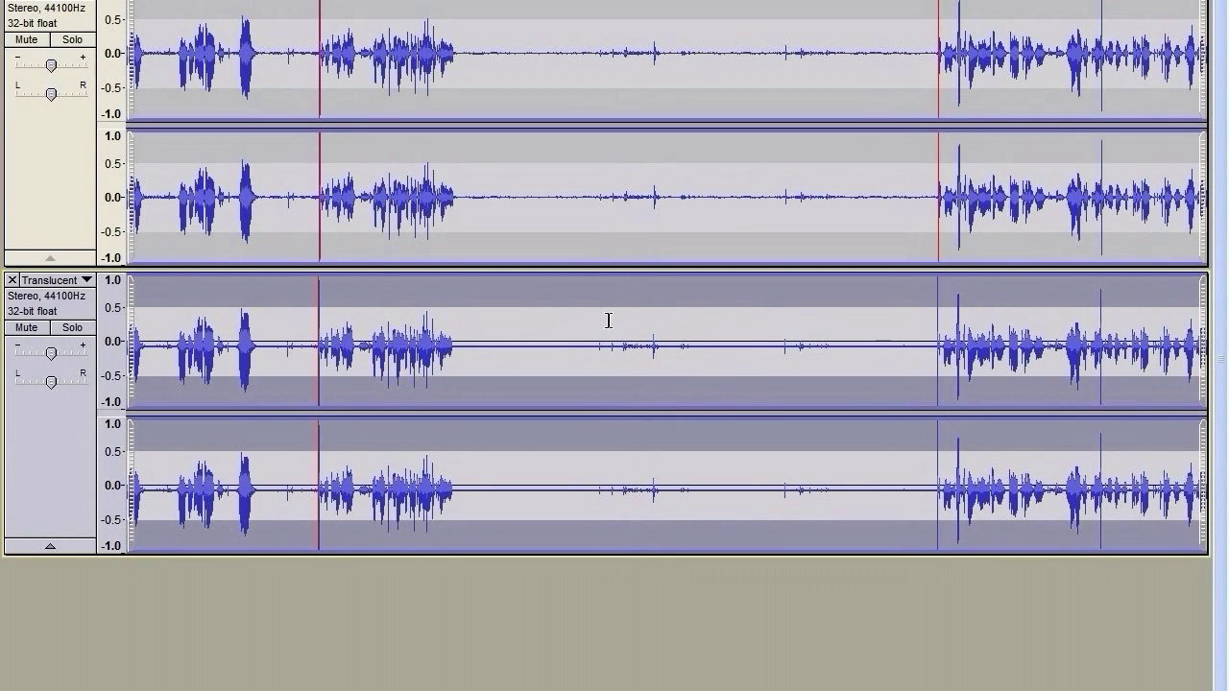
key("alt+c")
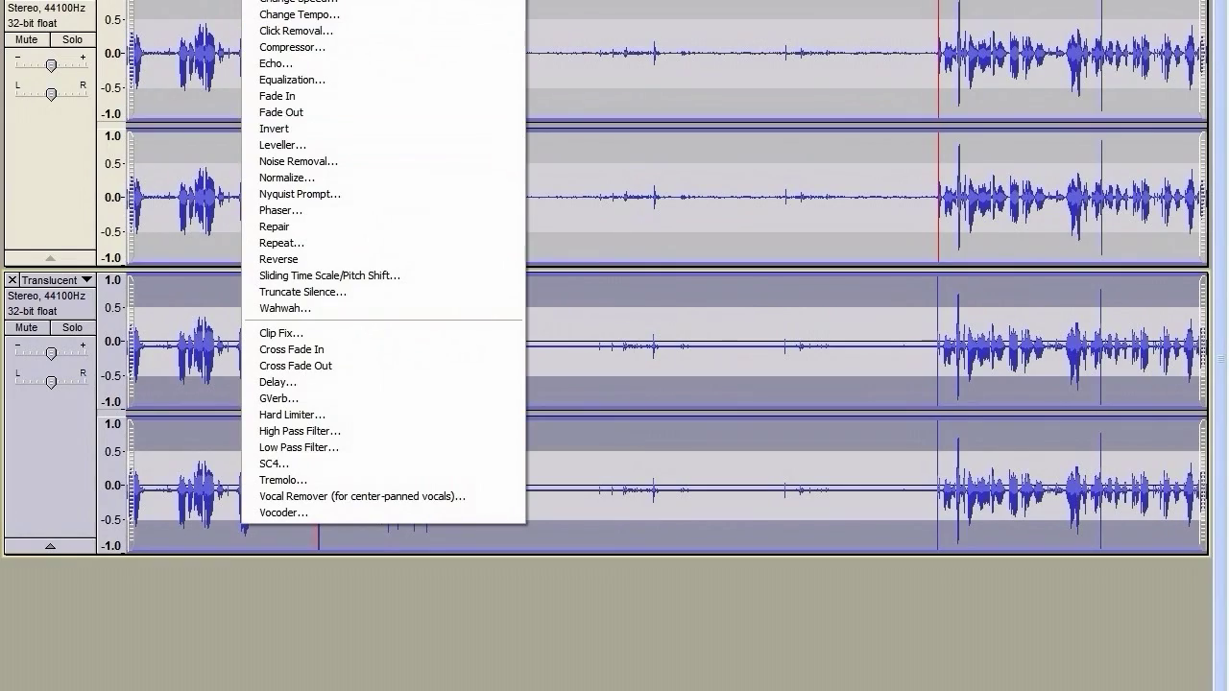
left_click(298, 176)
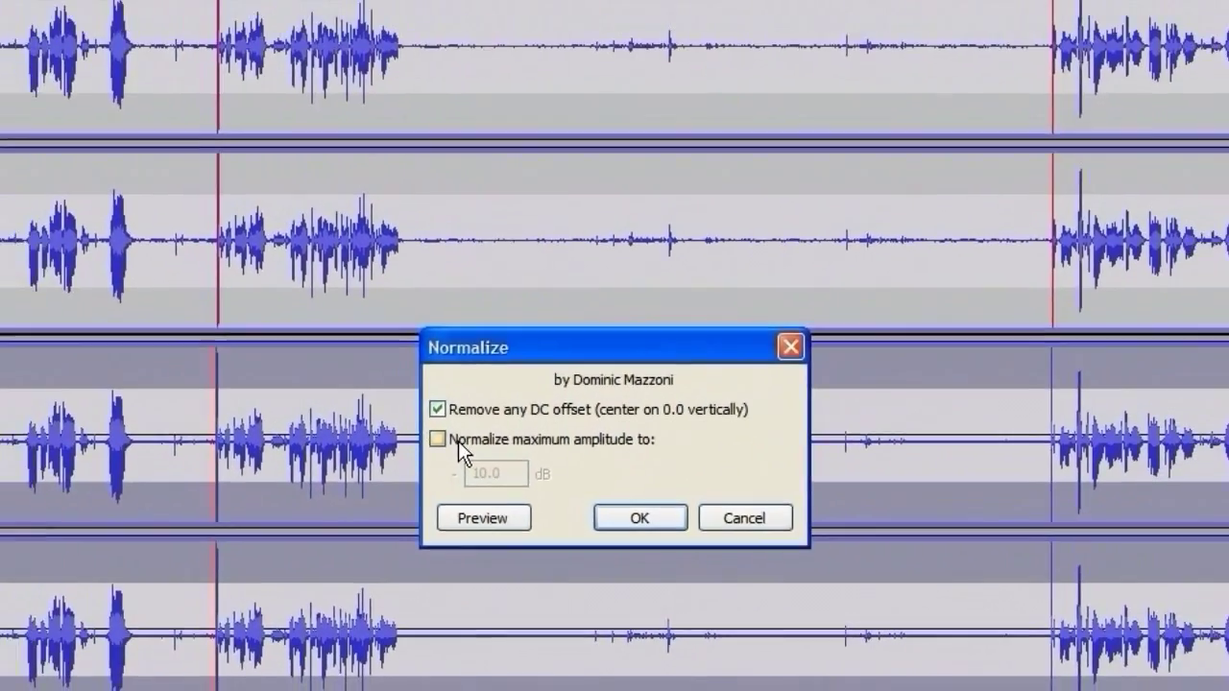
left_click(639, 518)
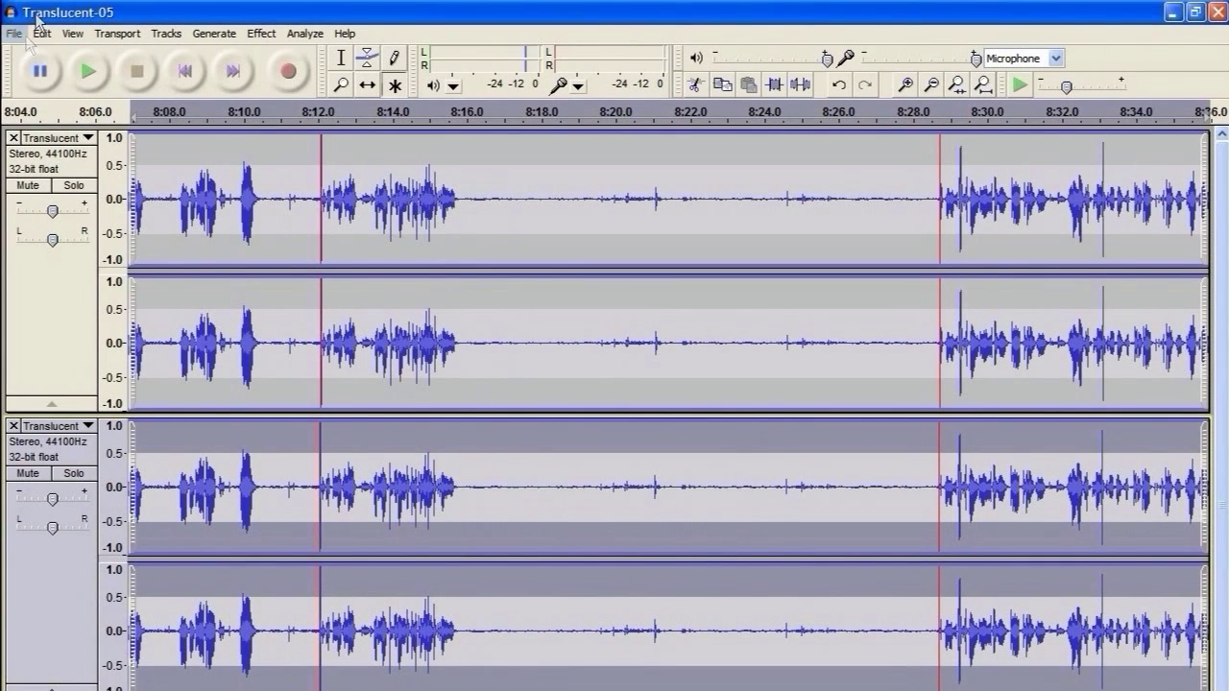
Close the lower track, fit the 9-minute recording in view, and show the Analyze menu.
left_click(13, 426)
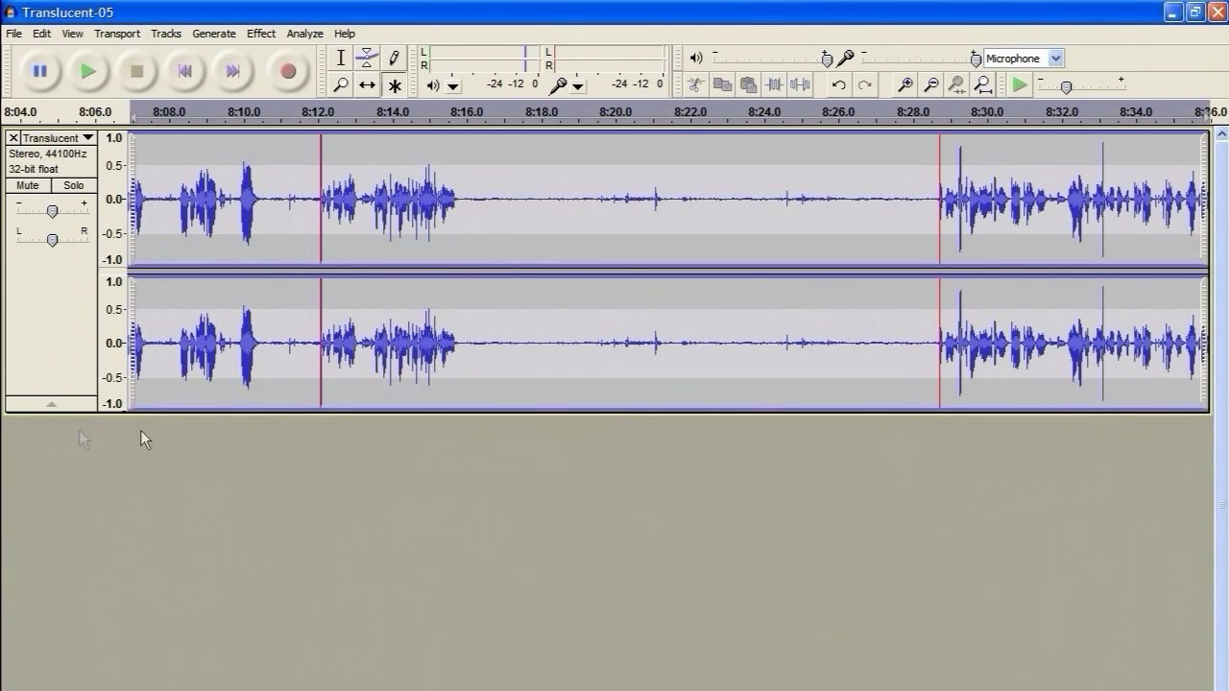
left_click(589, 196)
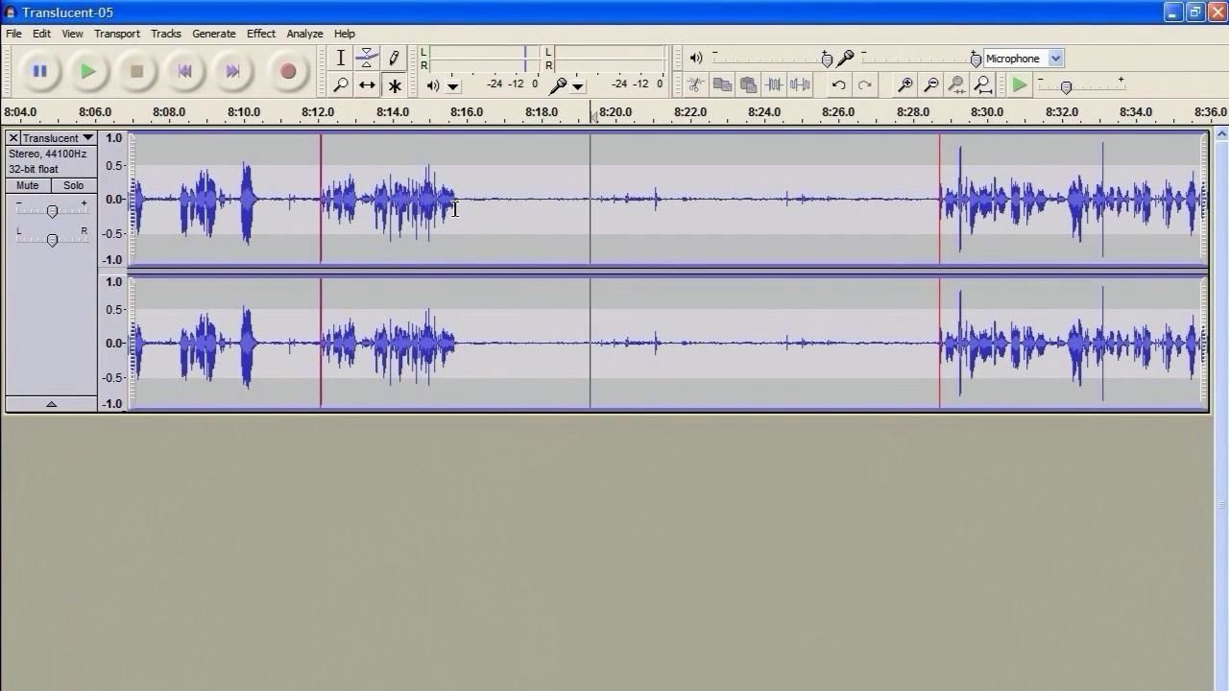
left_click(930, 86)
left_click(930, 85)
left_click(931, 85)
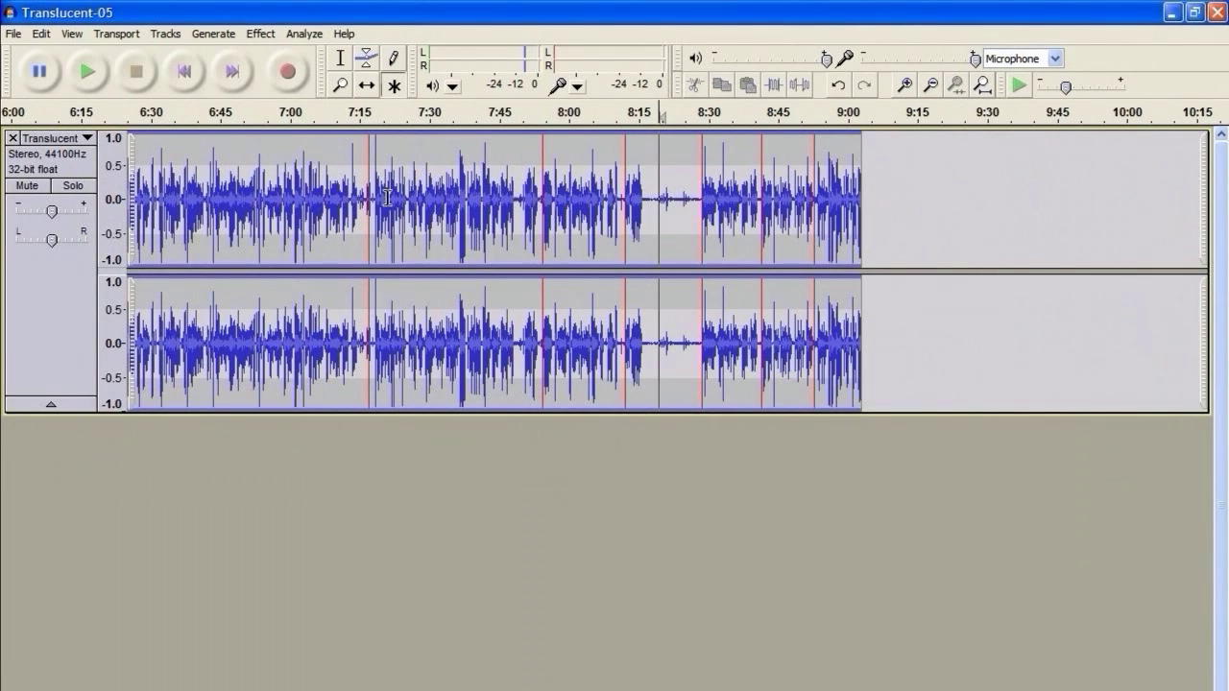
left_click(981, 85)
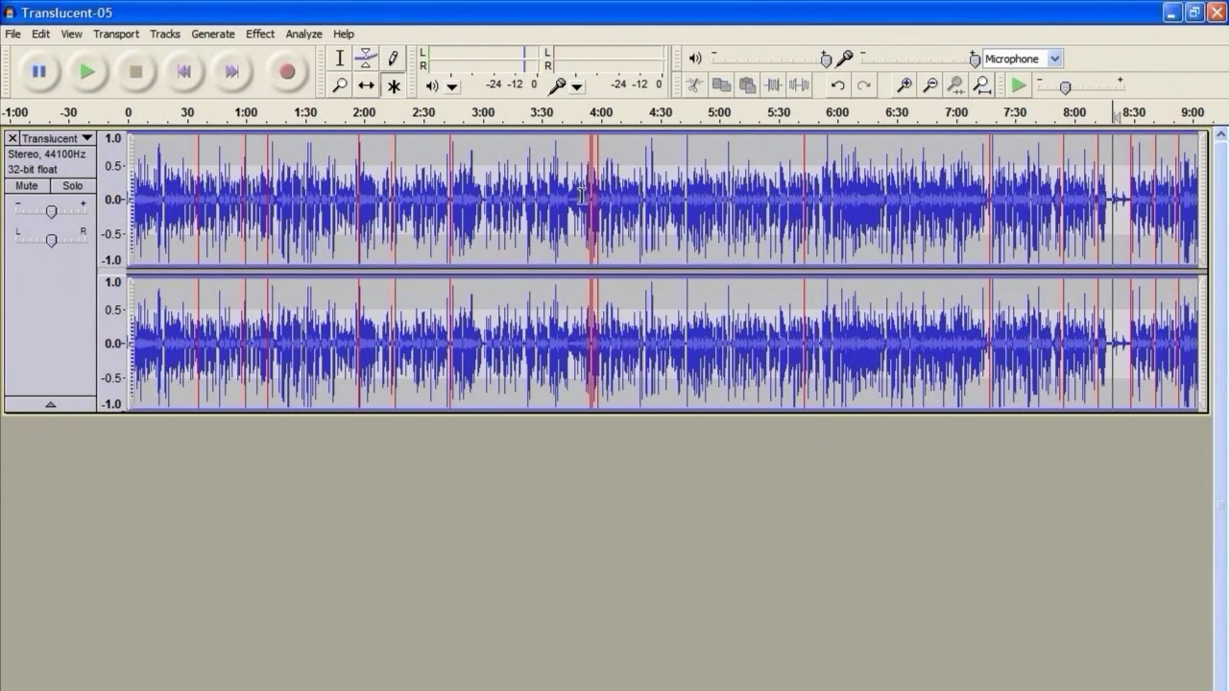
left_click(306, 35)
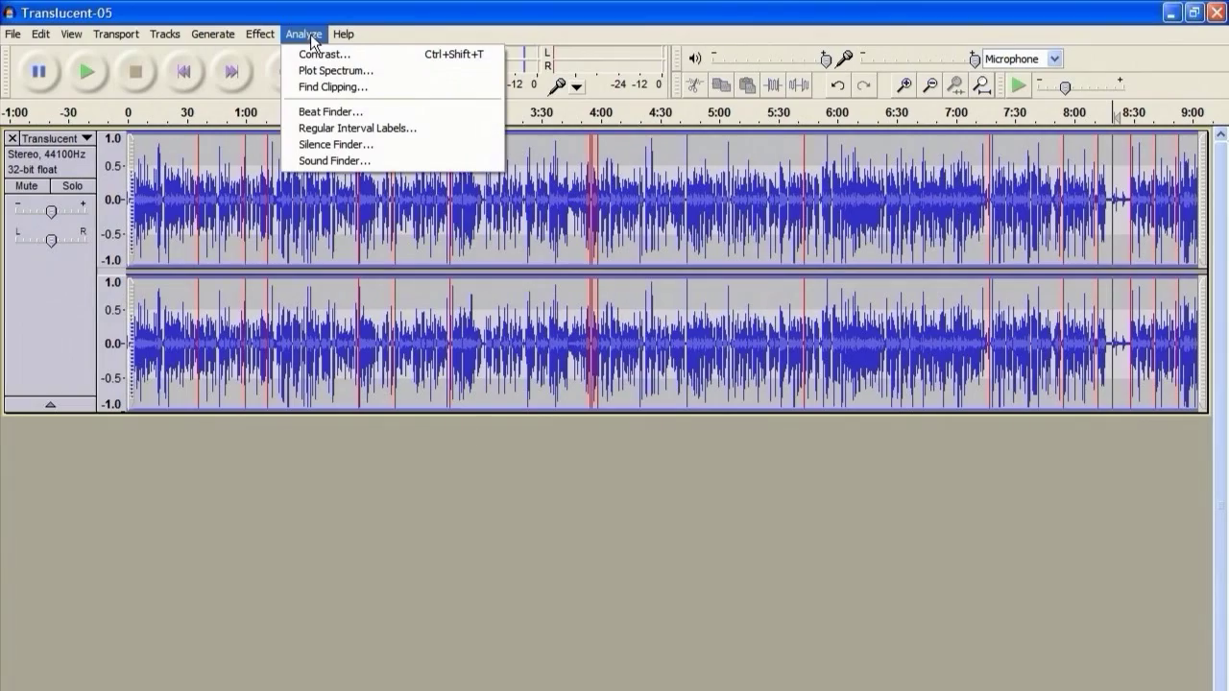
Run Sound Finder at 26 dB, 1 s minimum silence and 0.10 s start/end padding.
left_click(341, 162)
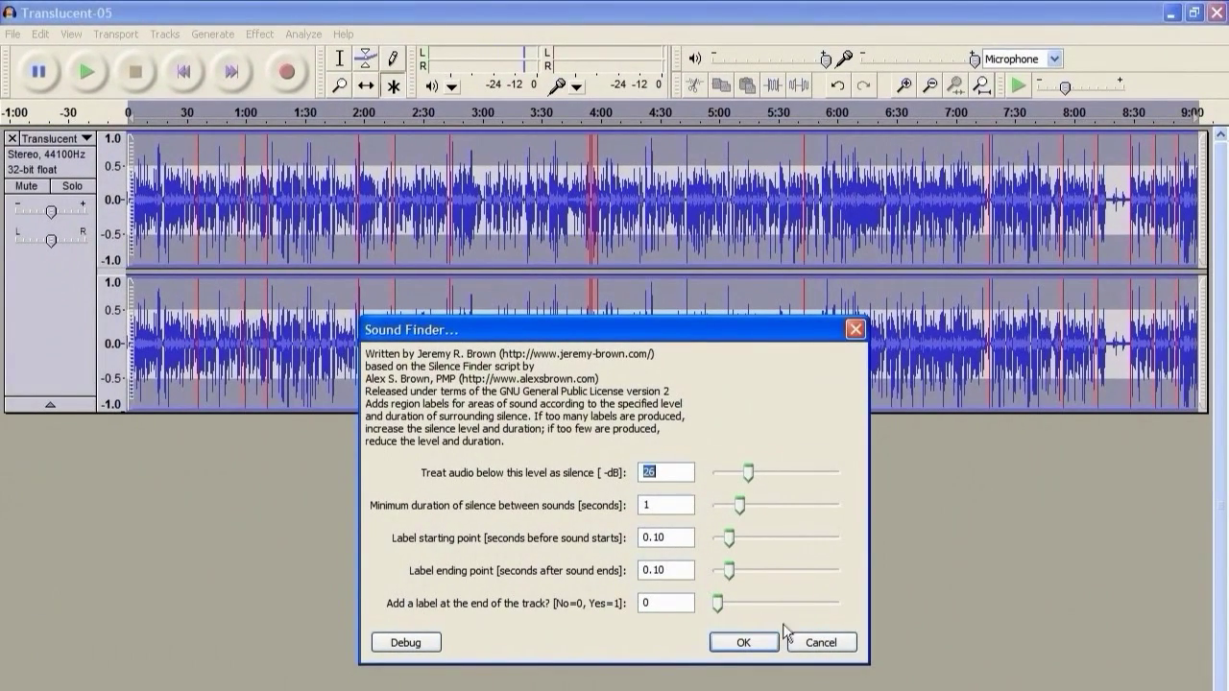
left_click(741, 643)
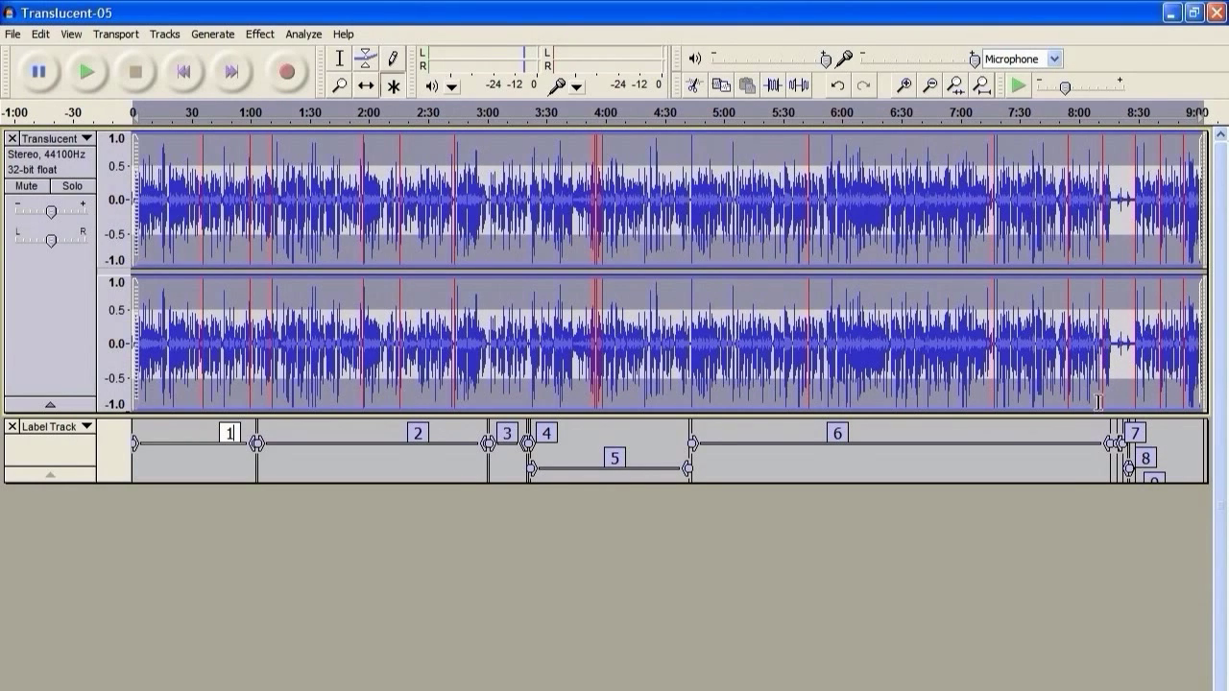
Rename labels 1 and 2 to 'Intro' and 'Abstract'.
left_click_drag(1090, 413, 1089, 466)
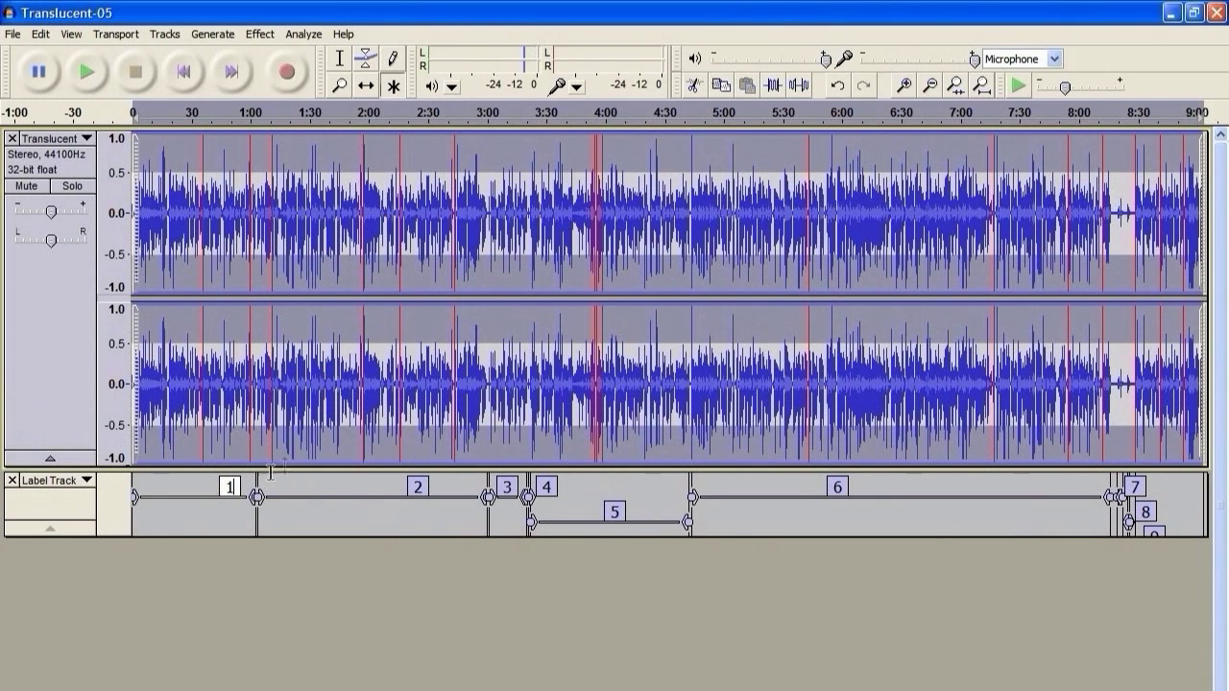
left_click(233, 485)
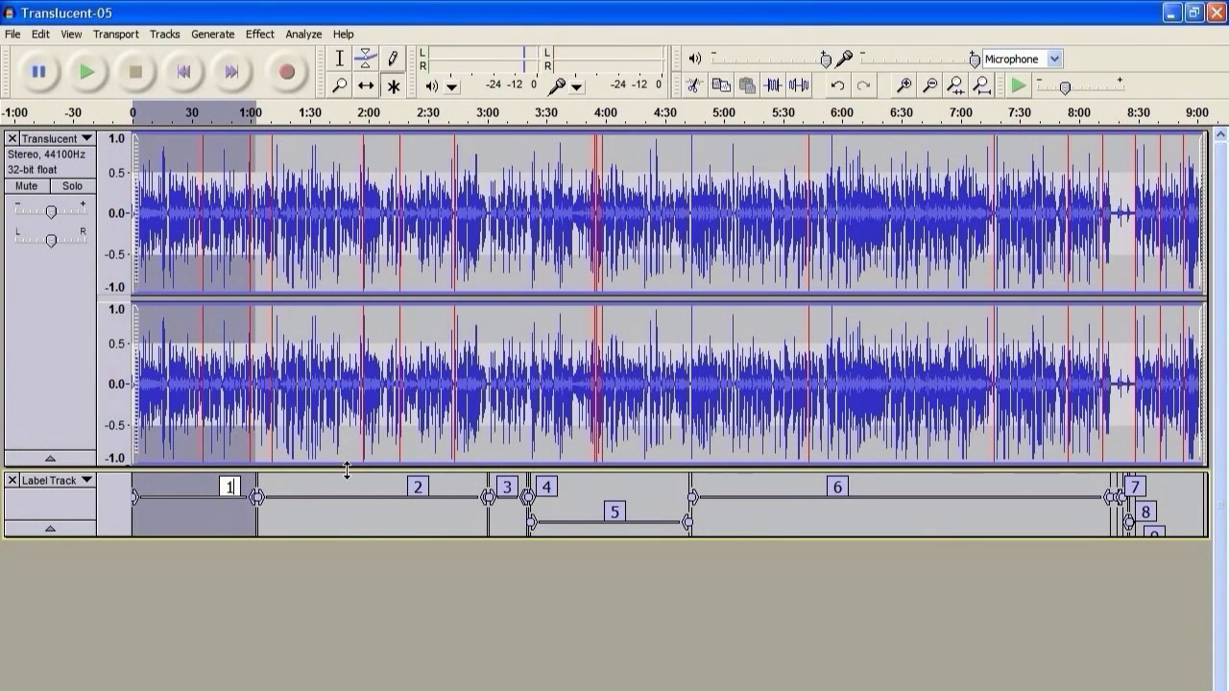
key("BackSpace")
type("Intro")
key("Tab")
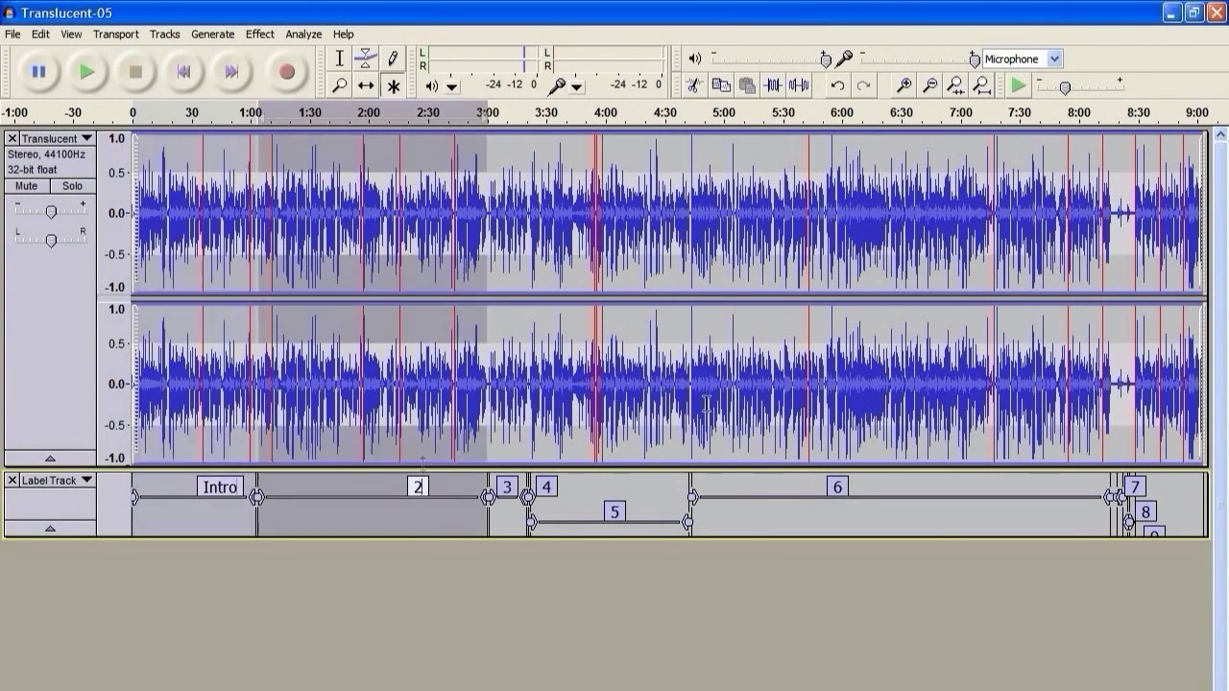
key("BackSpace")
type("Abs")
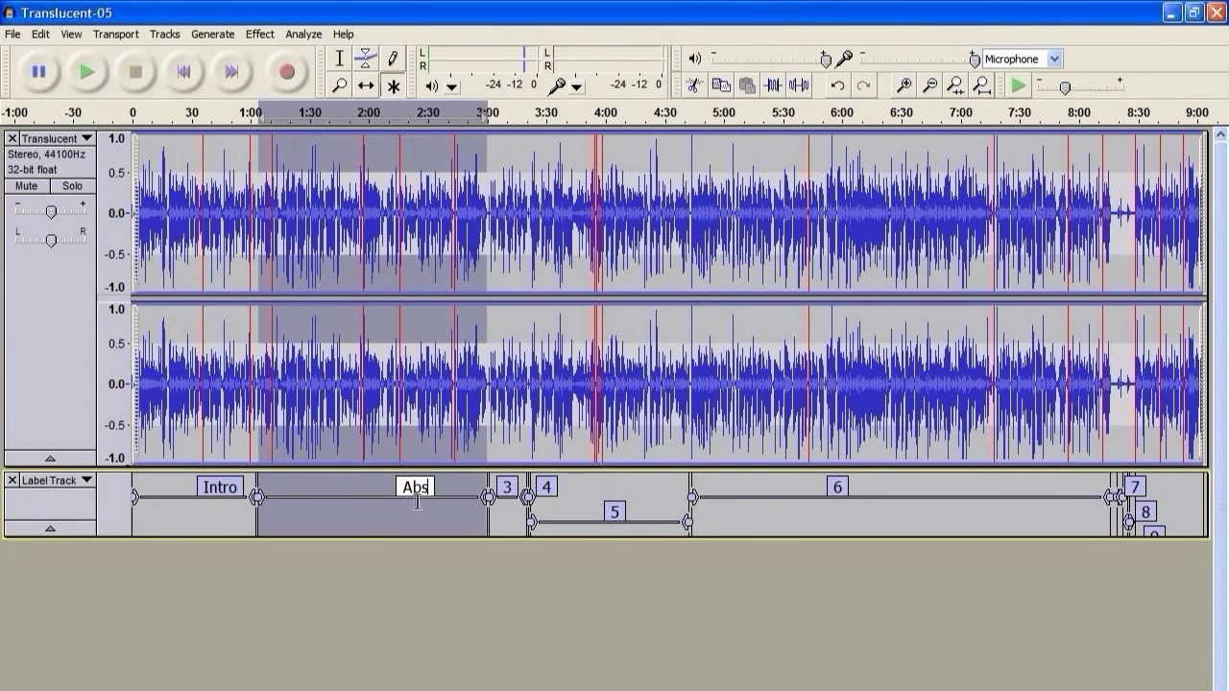
type("tract")
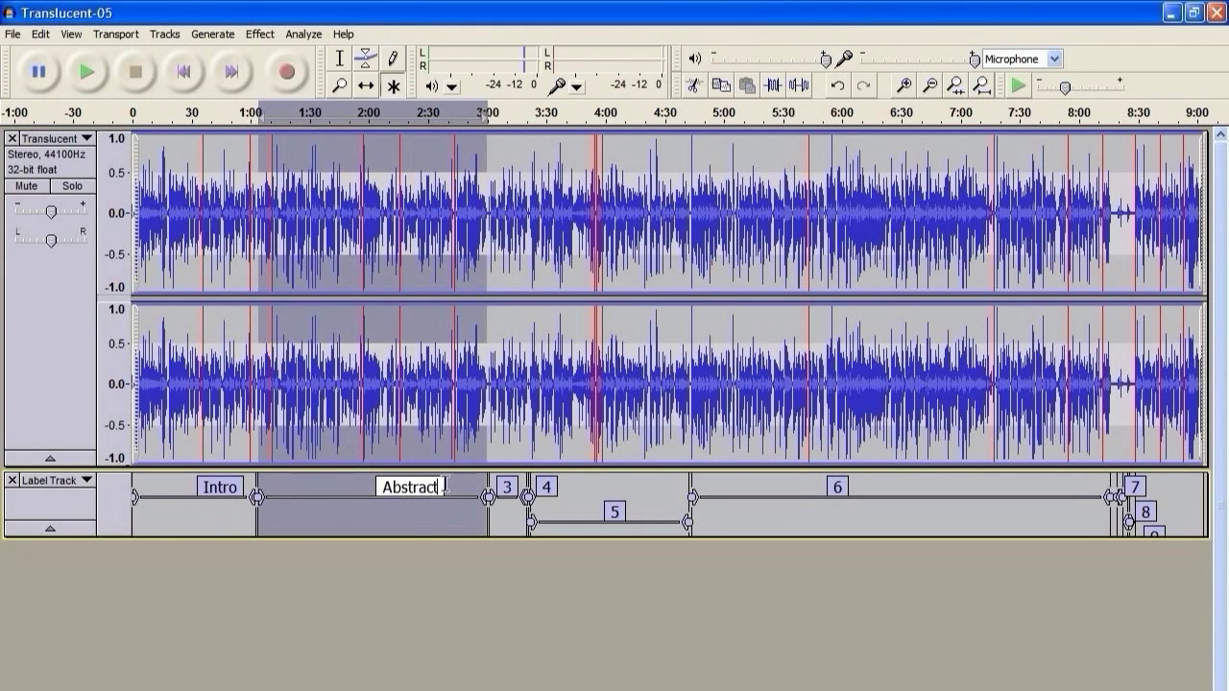
Rename labels 3 and 4 to 'Lame Joke' and 'Attempt to Explain Lame Joke'.
left_click(508, 486)
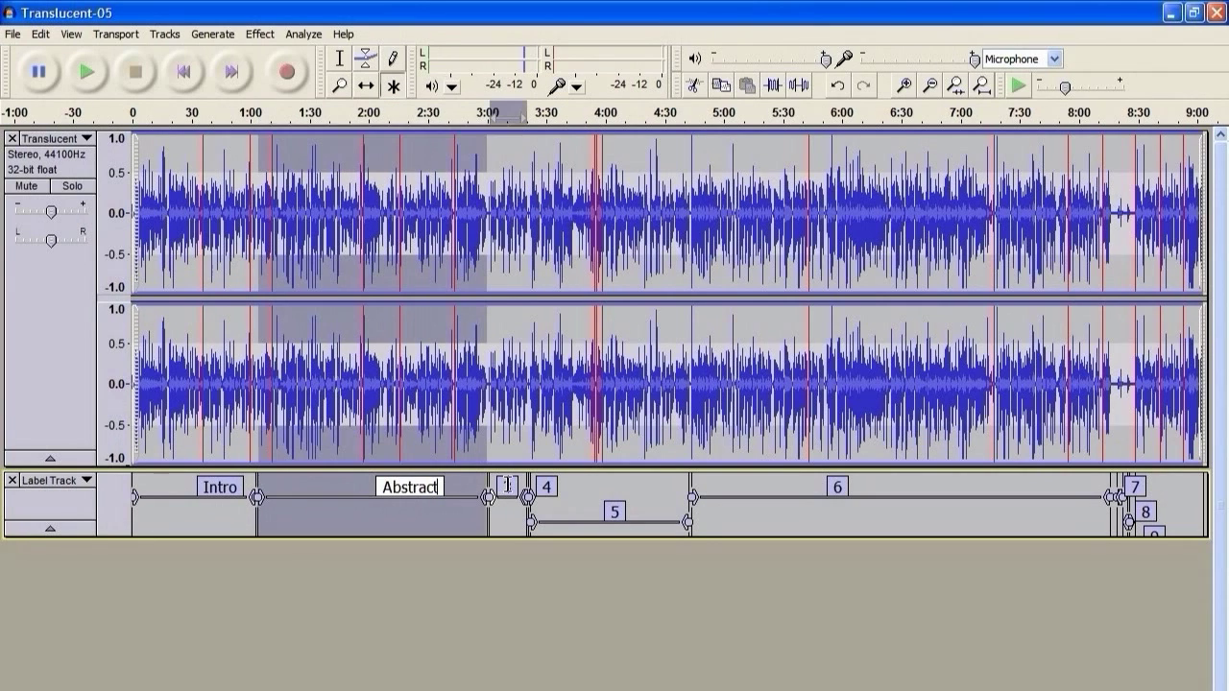
key("BackSpace")
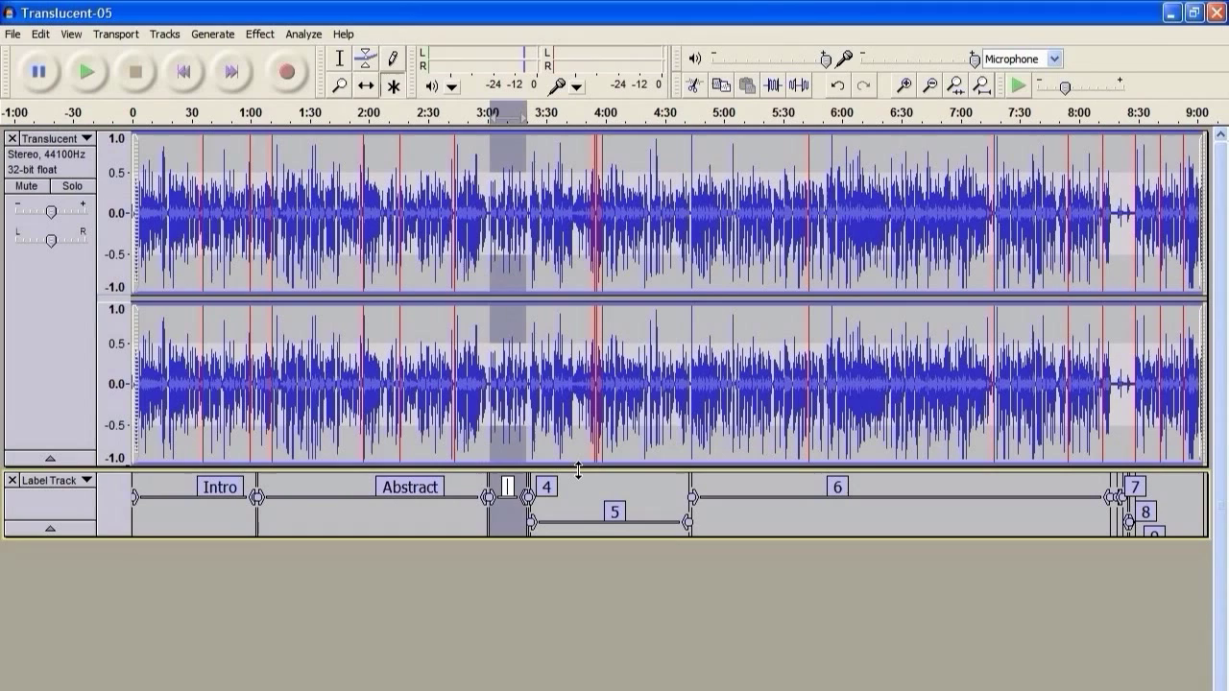
type("Lame Joke")
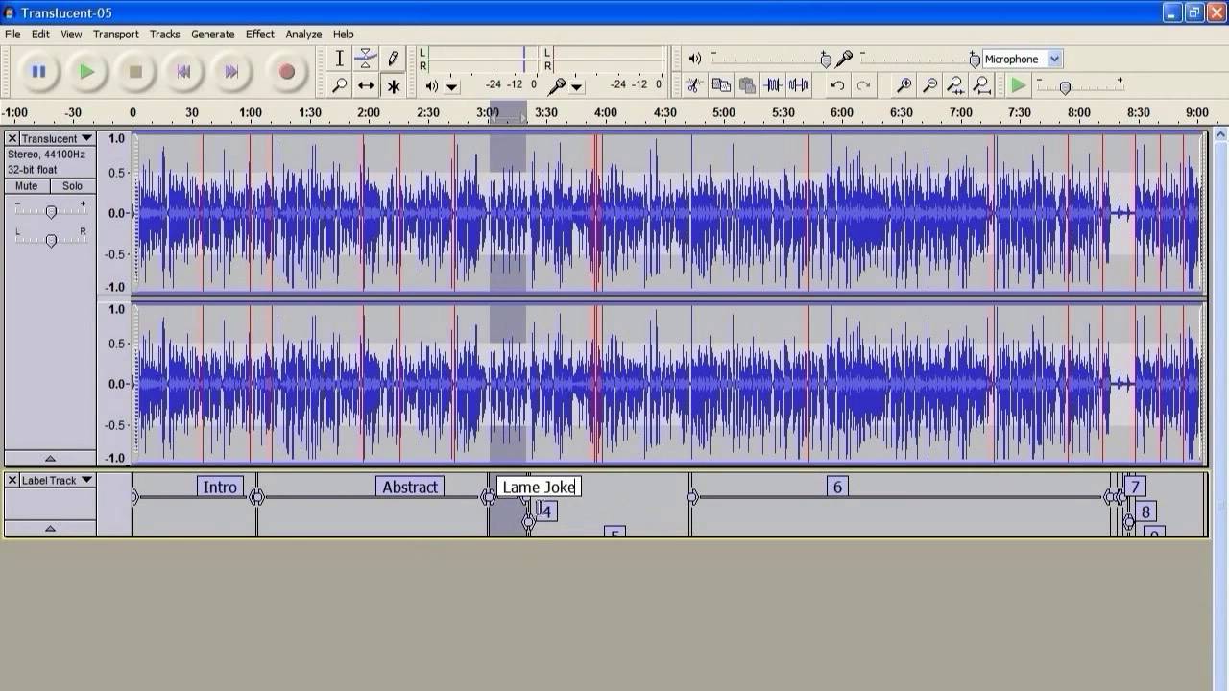
left_click(545, 511)
key("BackSpace")
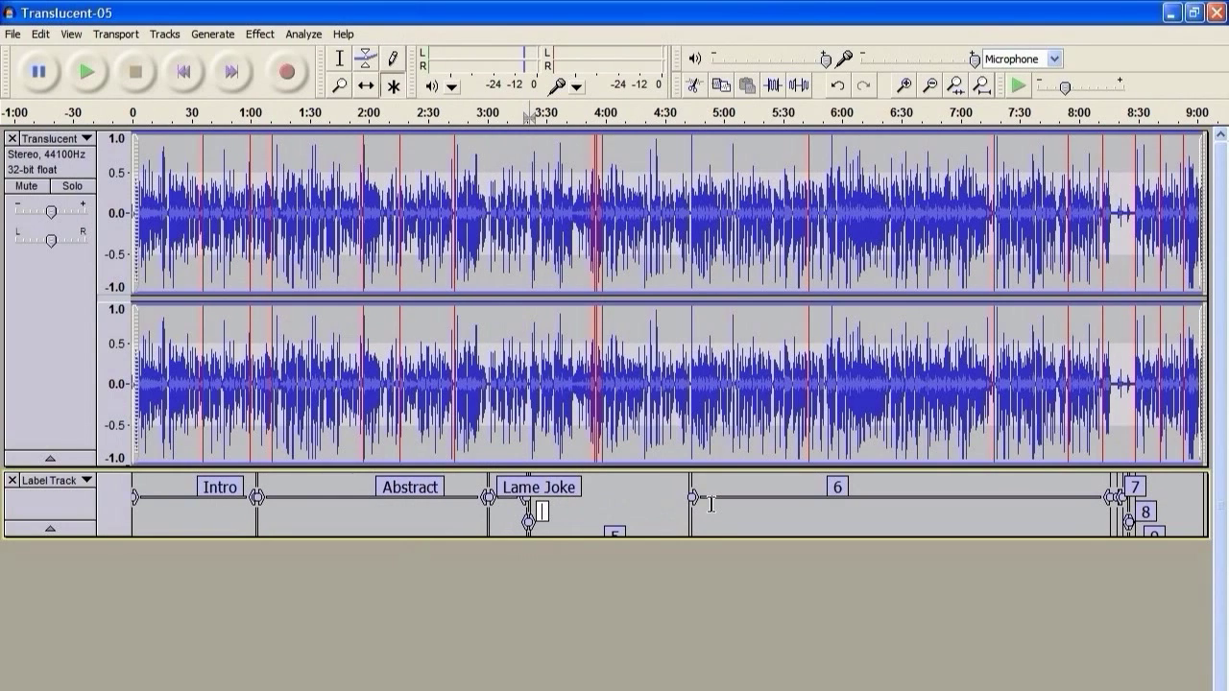
type("Attempt t")
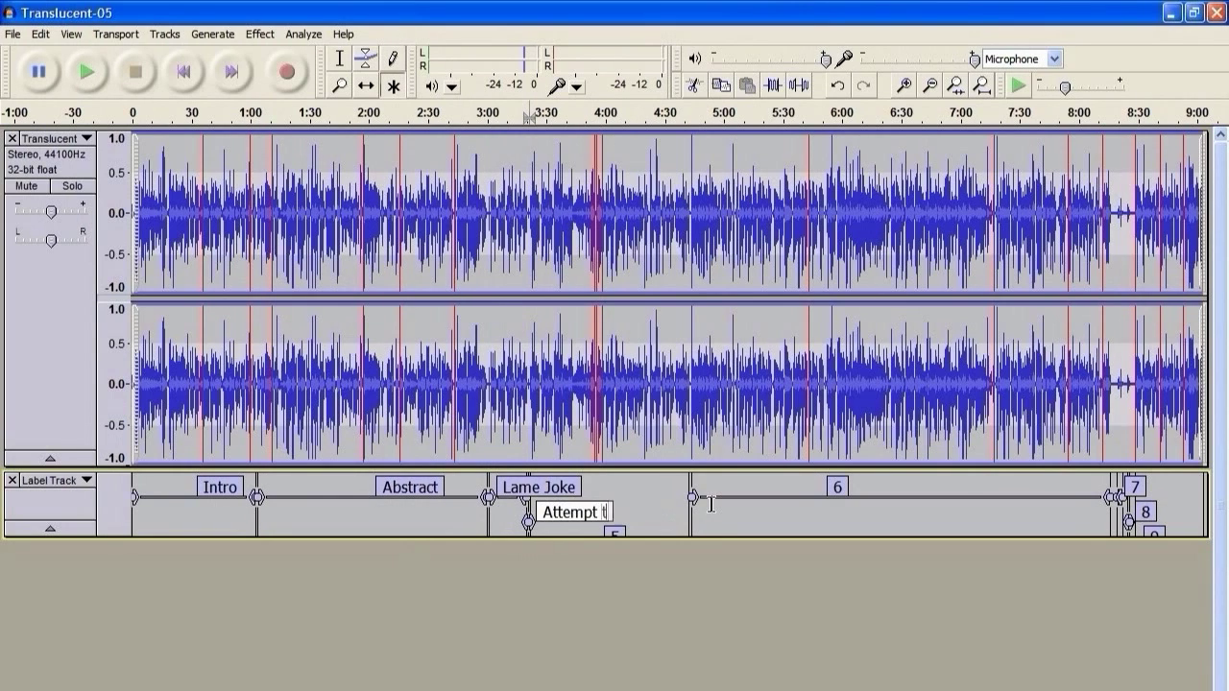
type("o Explain")
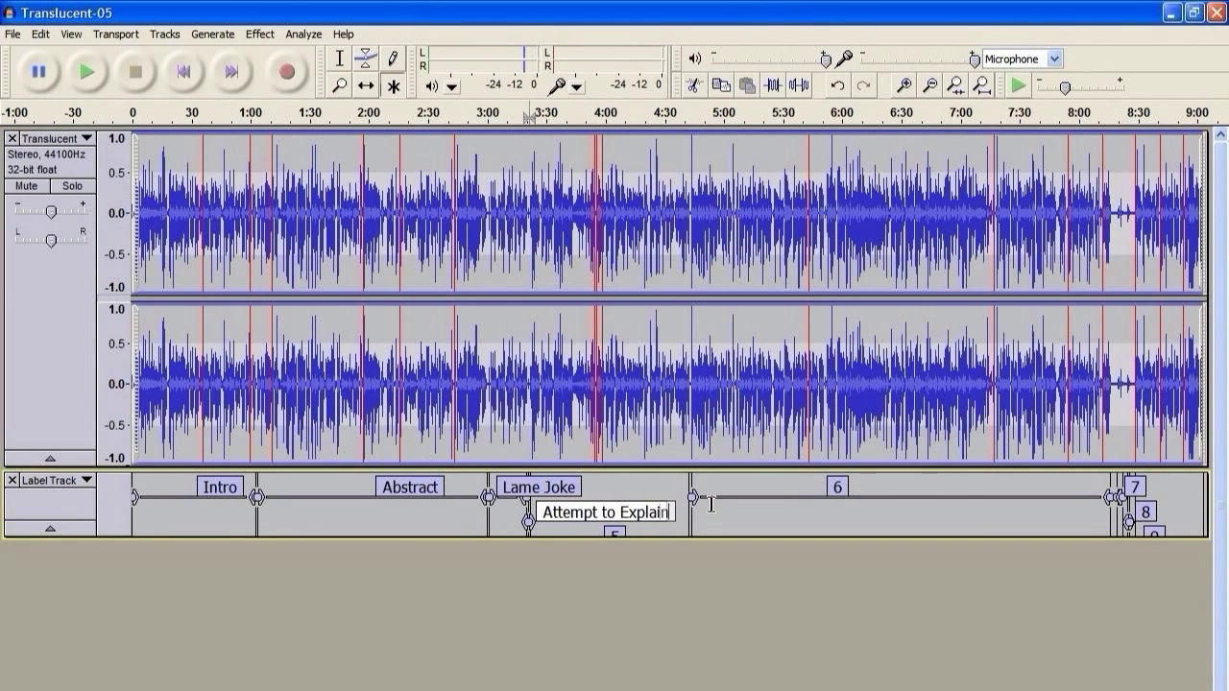
type(" Lame Jo")
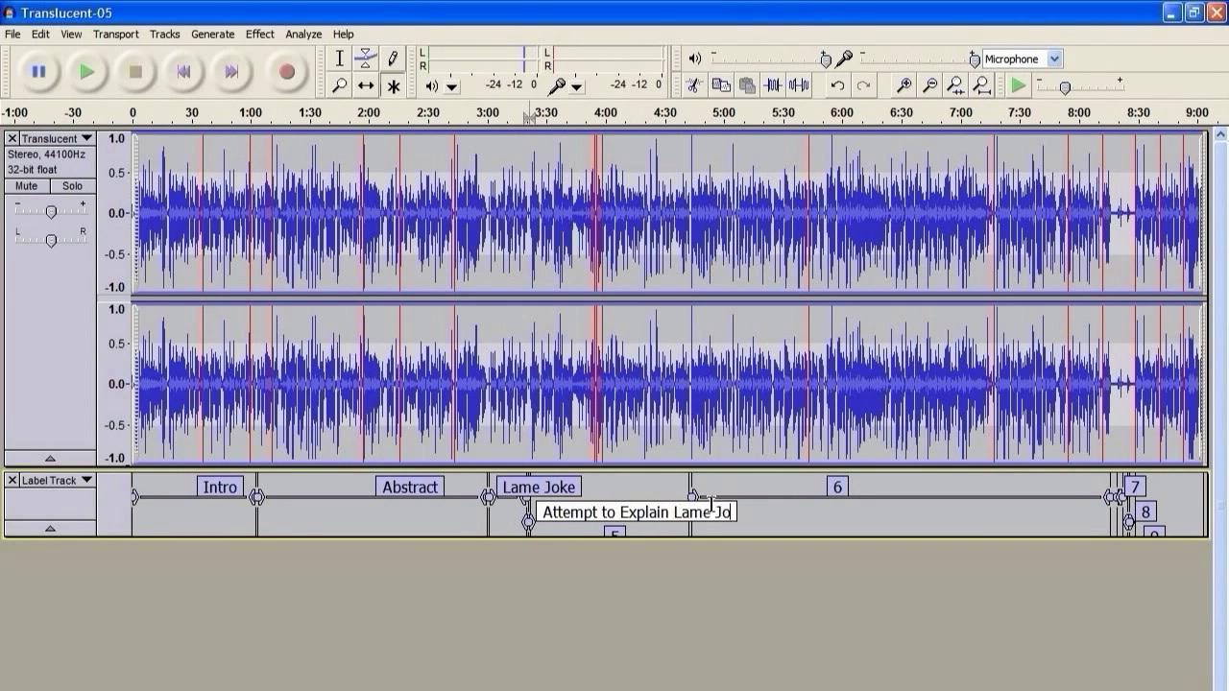
type("ke")
Zoom to 8:00–8:35 and cut out the regions labelled 7 and 8.
left_click(1095, 404)
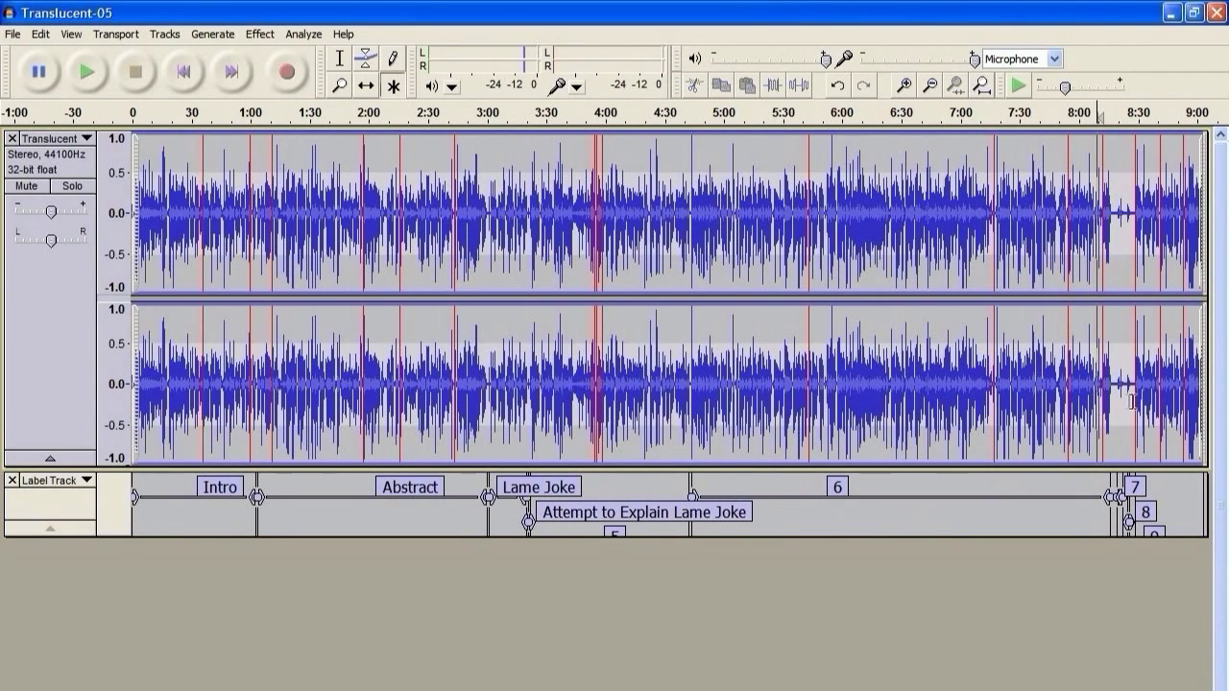
left_click_drag(1134, 387, 1070, 355)
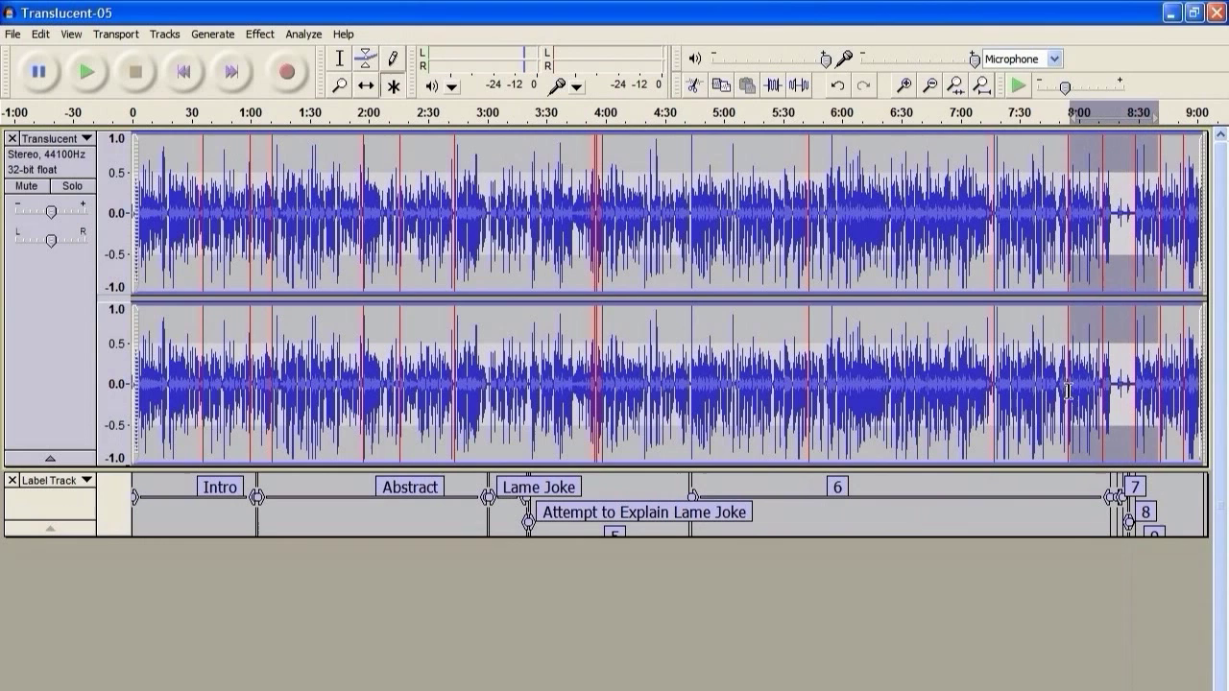
left_click(981, 87)
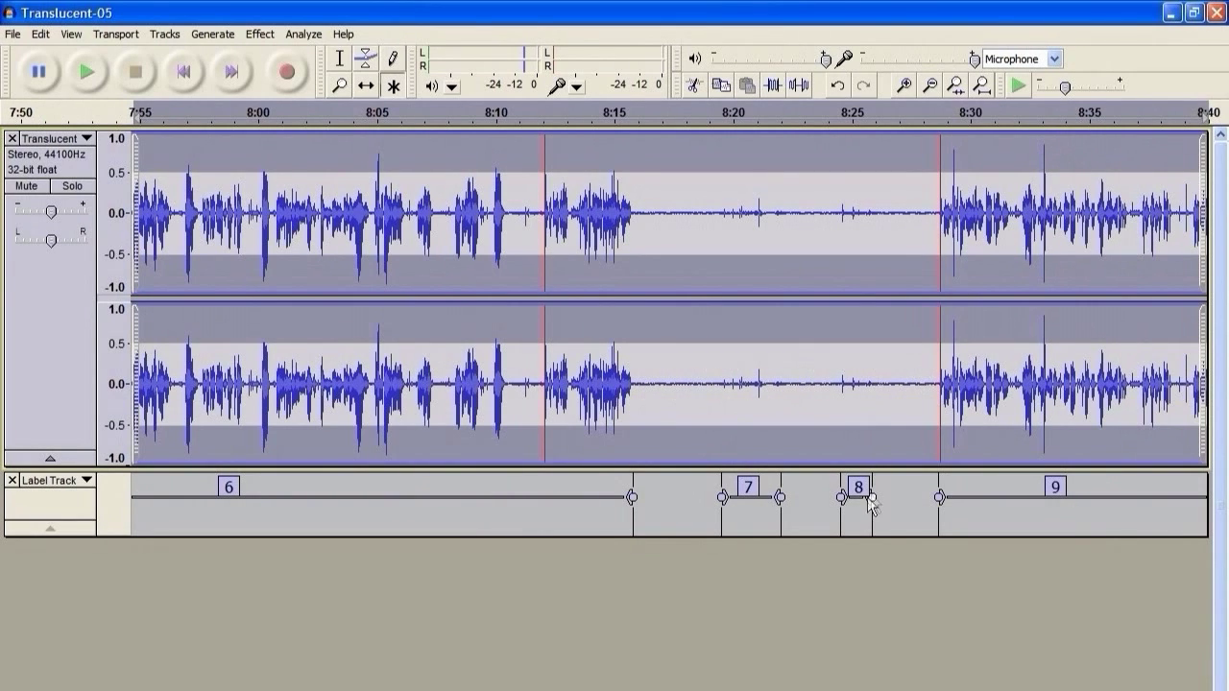
left_click(748, 487)
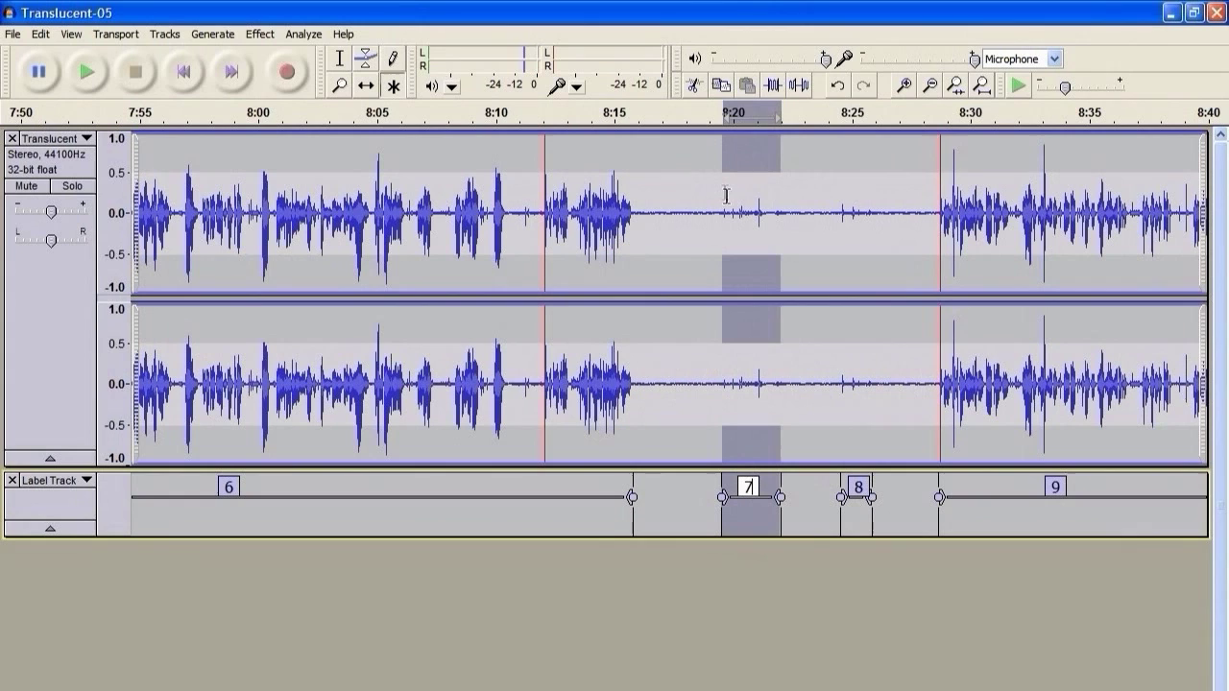
left_click(693, 85)
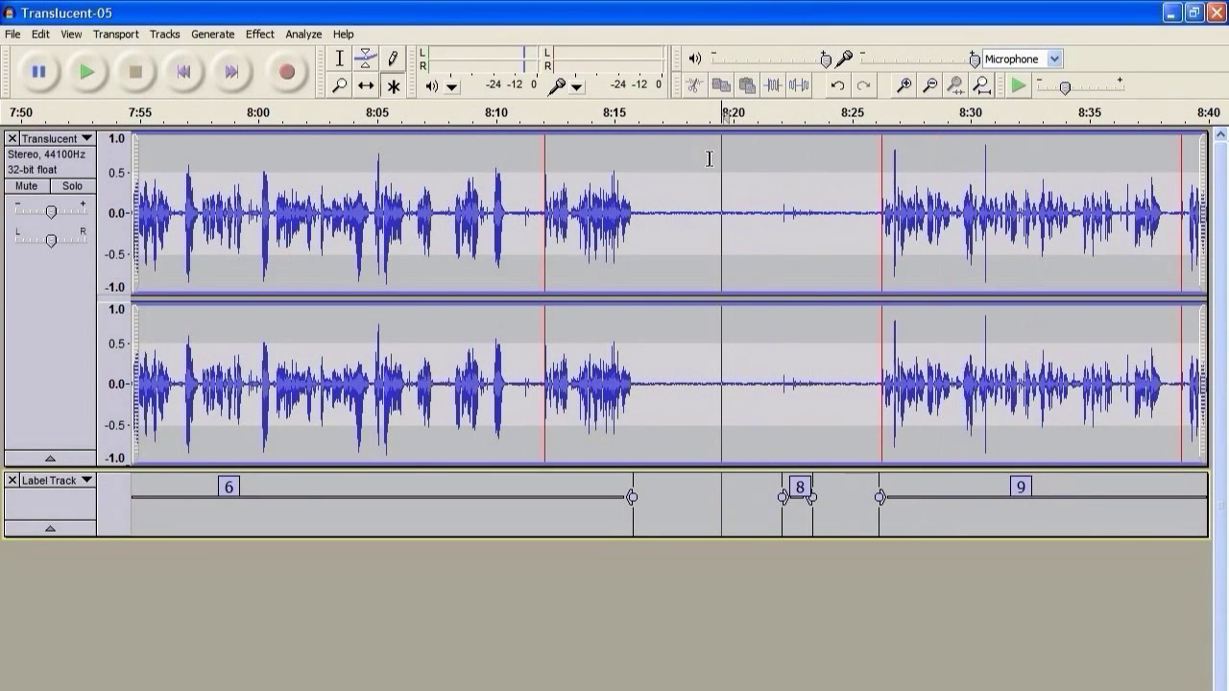
left_click(799, 490)
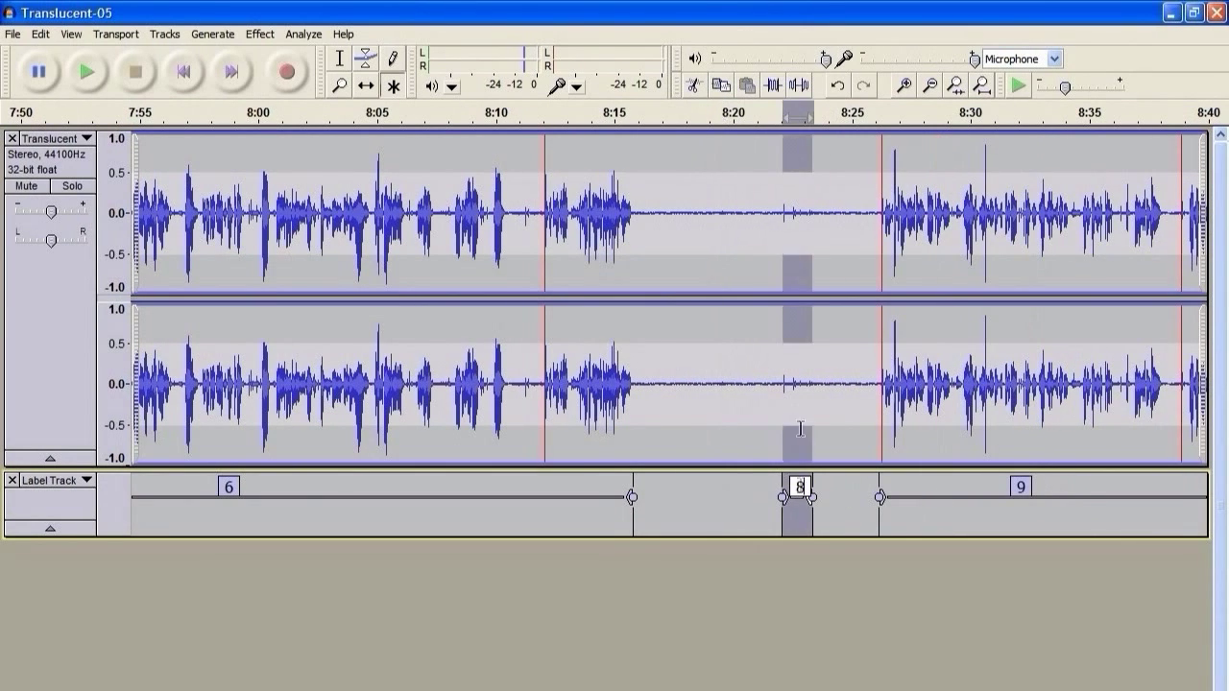
left_click(698, 88)
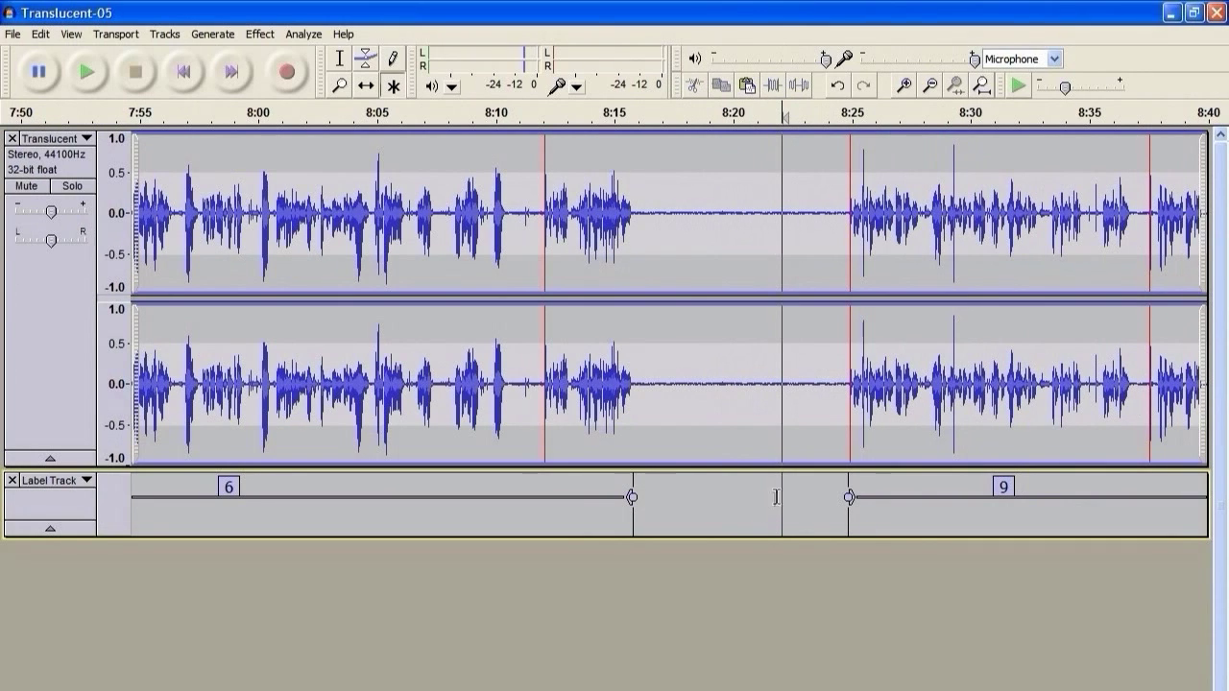
Rename the last label from 9 to 'End'.
left_click(1002, 486)
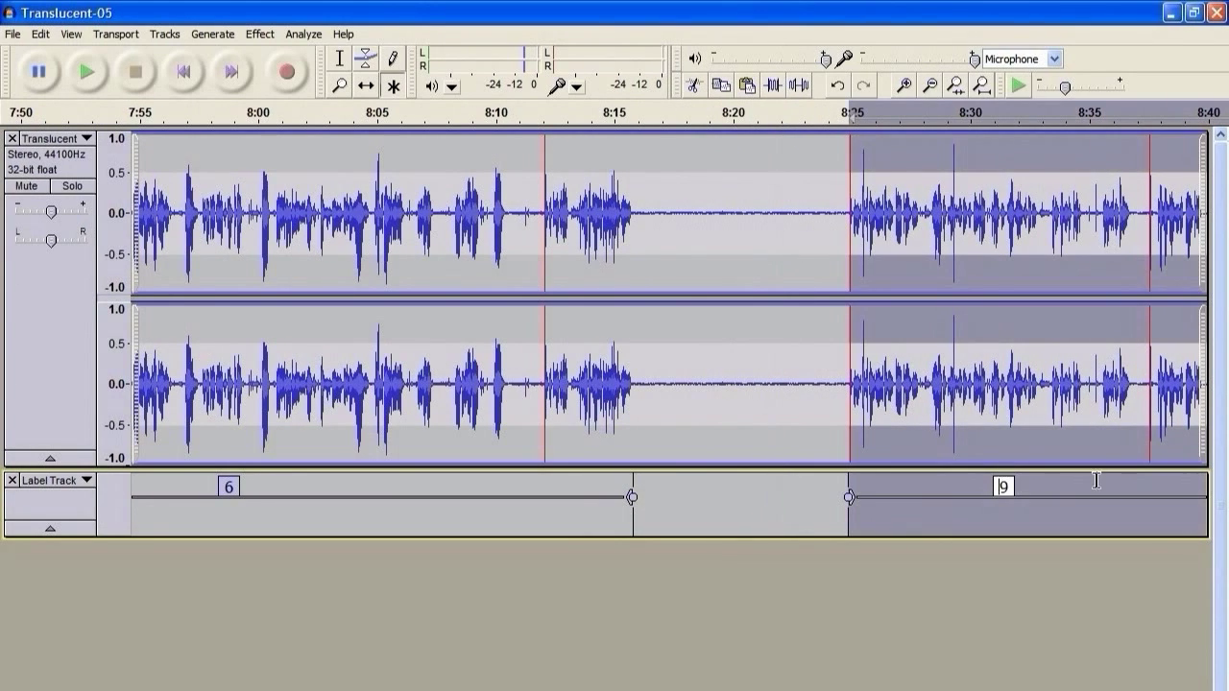
key("BackSpace")
type("End")
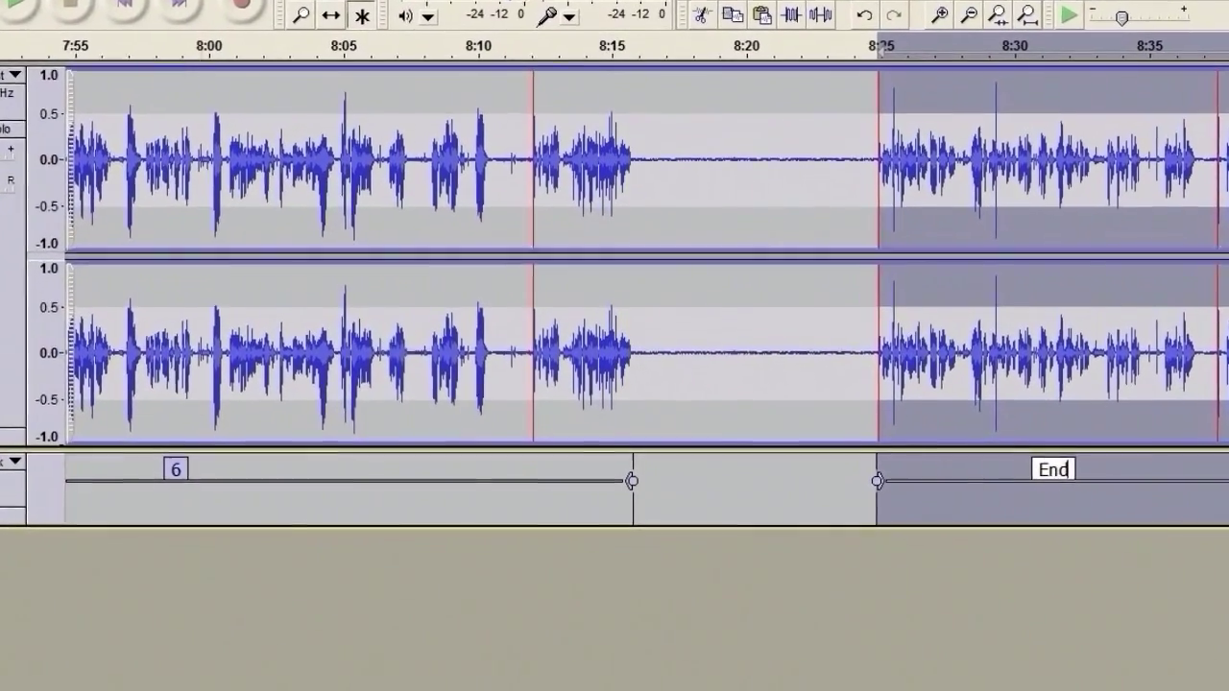
key("alt+f")
key("Down")
key("Down")
key("Down")
key("Down")
key("Down")
key("Down")
key("Down")
key("Down")
Export Multiple as MP3 files split by labels, with files named after the label names.
key("Return")
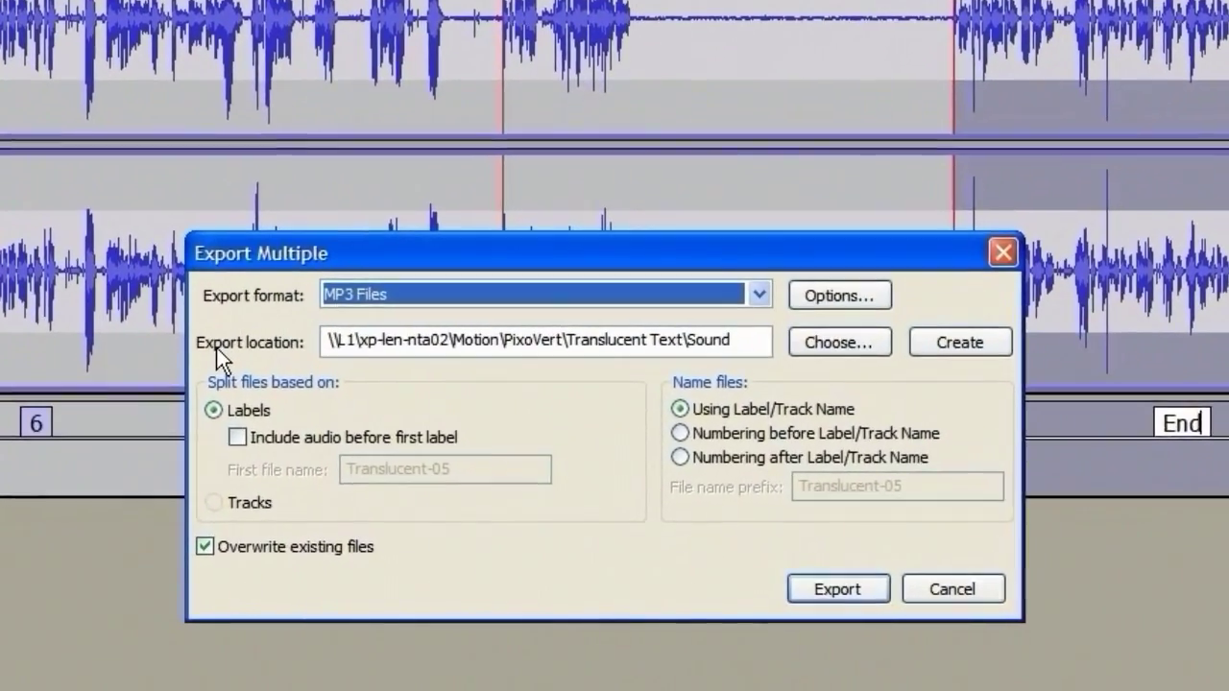
left_click(202, 404)
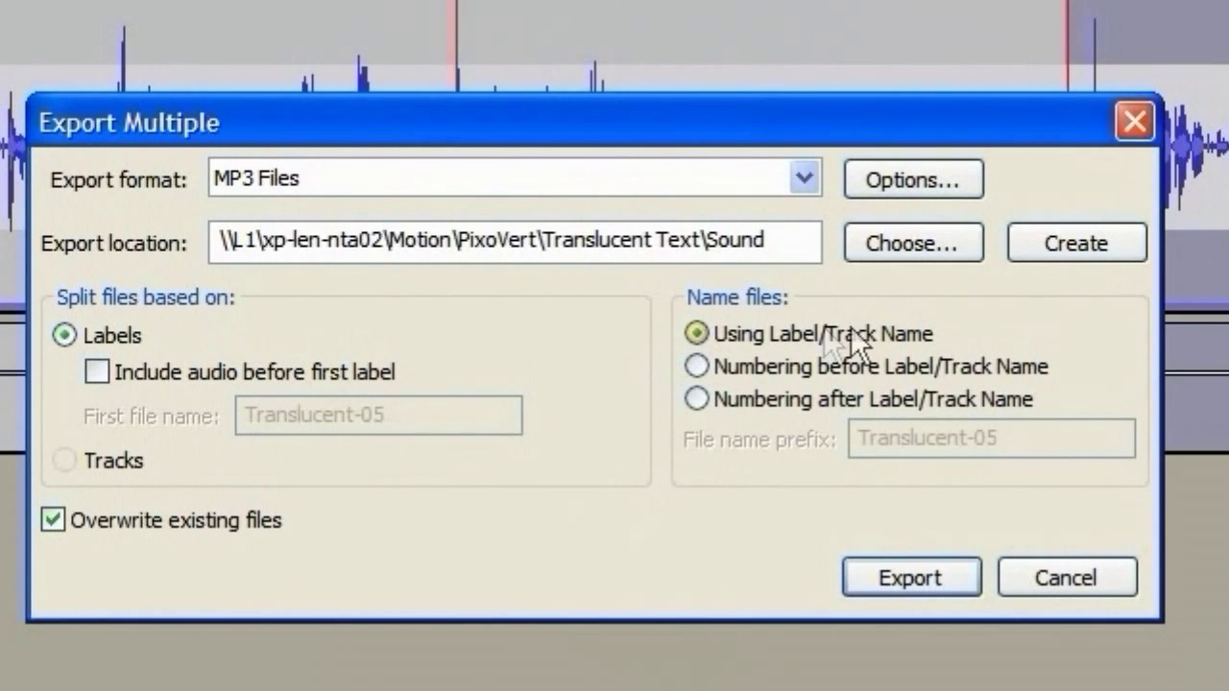
left_click(903, 582)
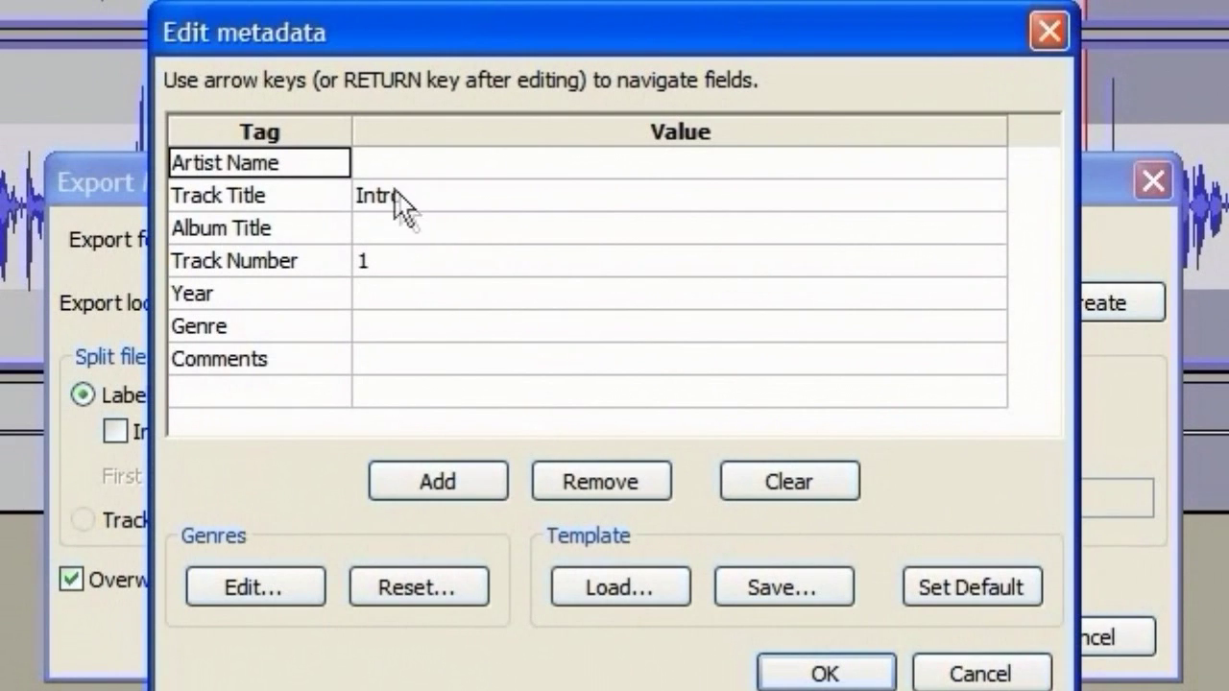
Accept the title and track-number tags for all seven MP3 files, Intro through End.
left_click(251, 125)
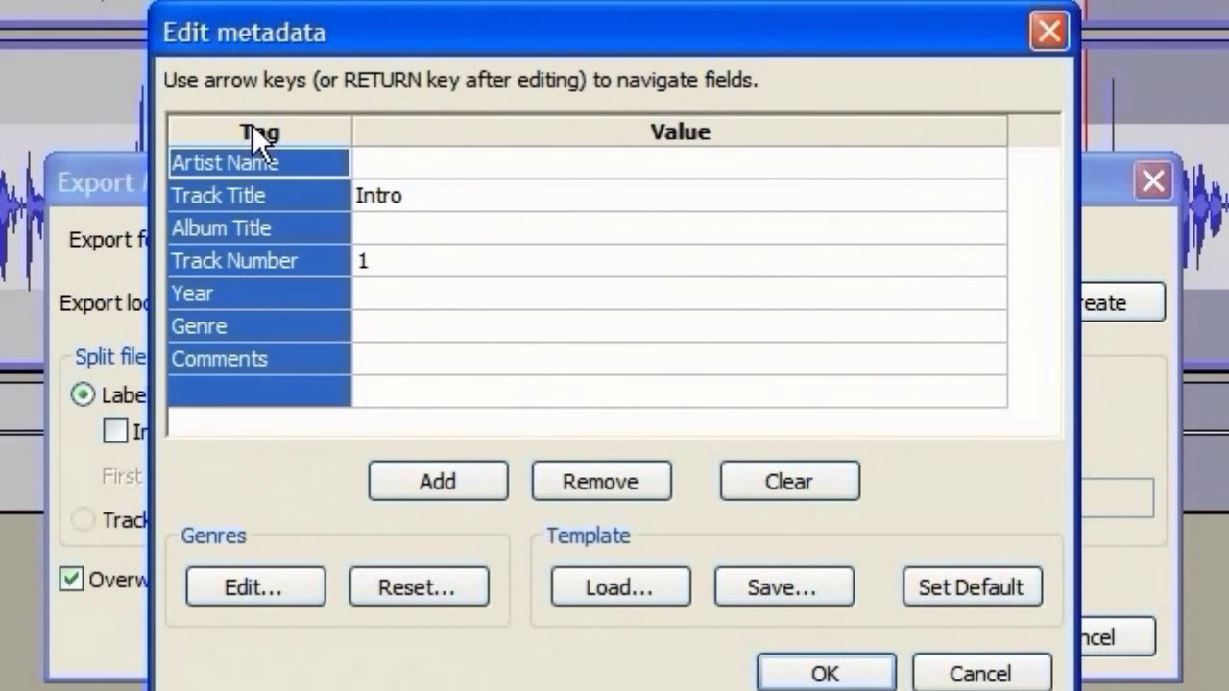
left_click(429, 194)
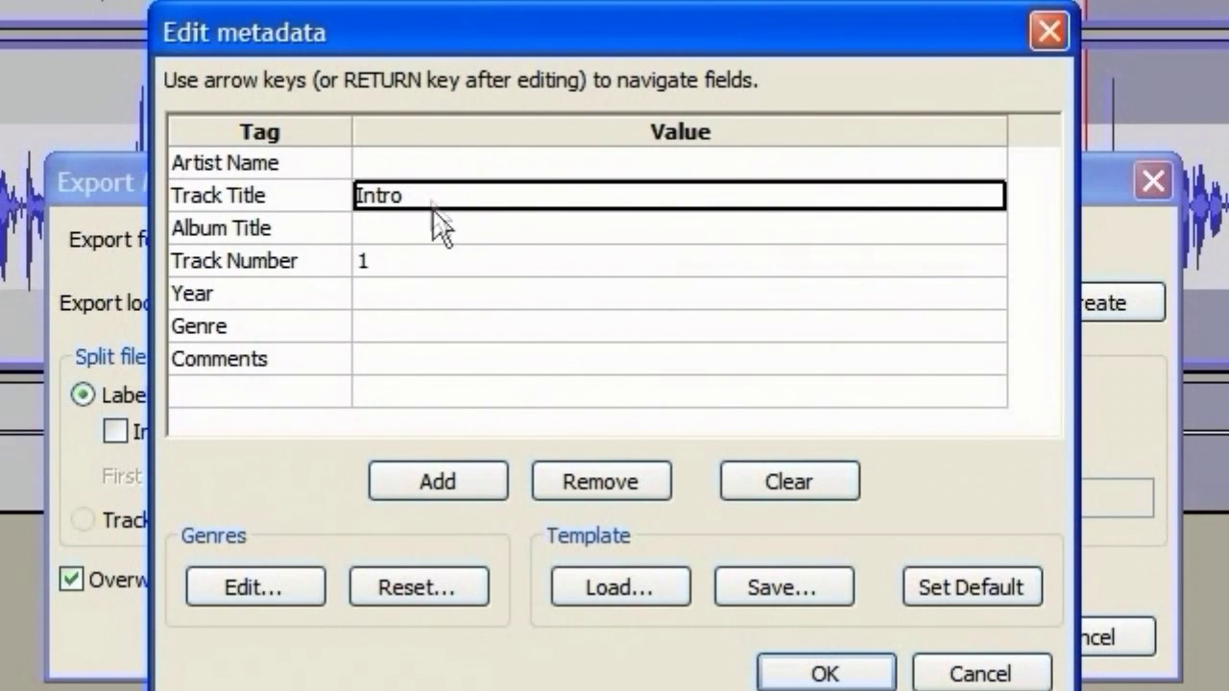
left_click(801, 672)
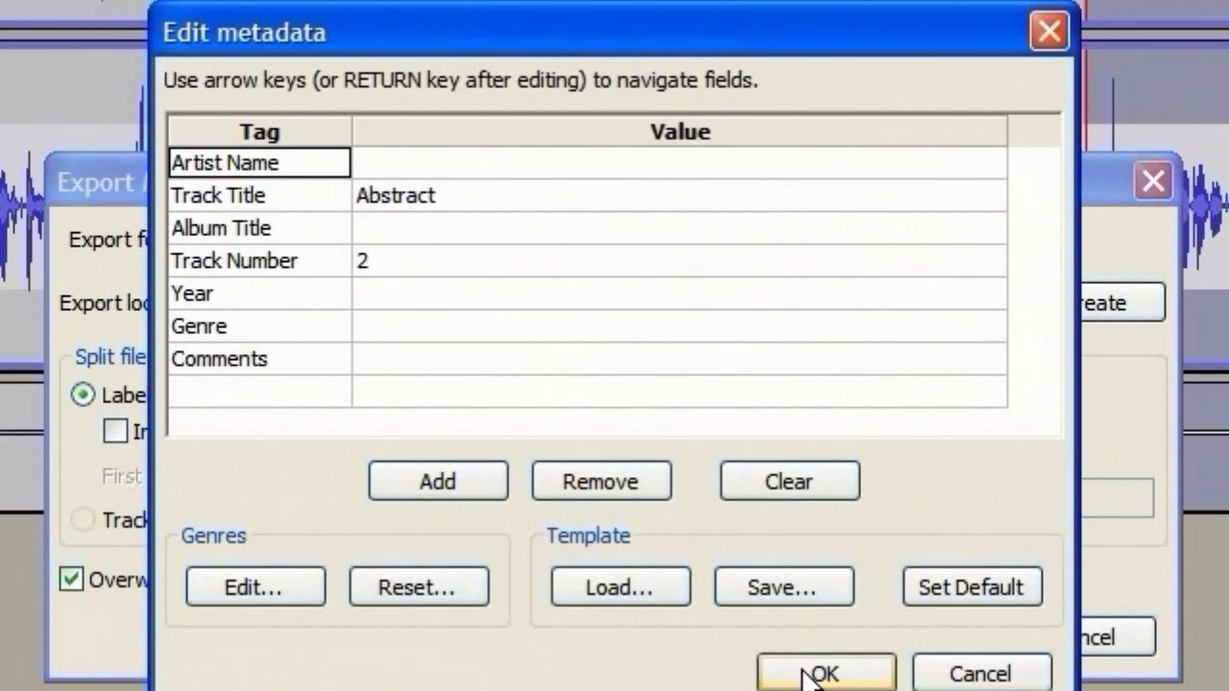
left_click(804, 676)
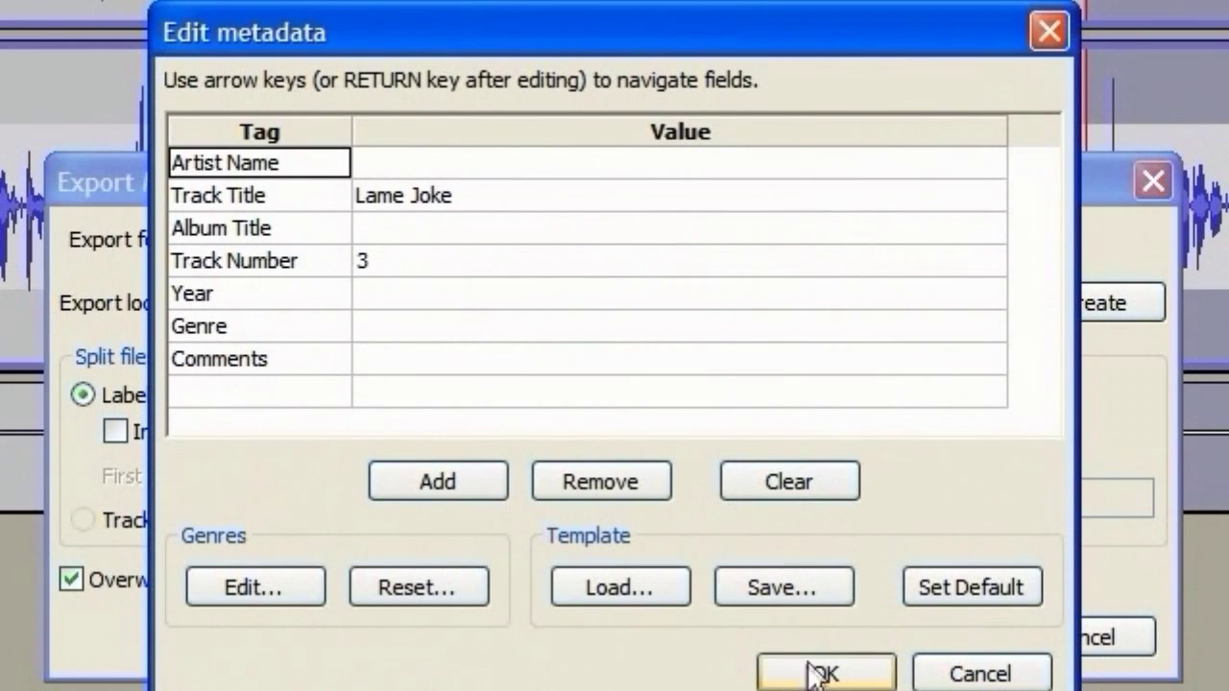
left_click(878, 682)
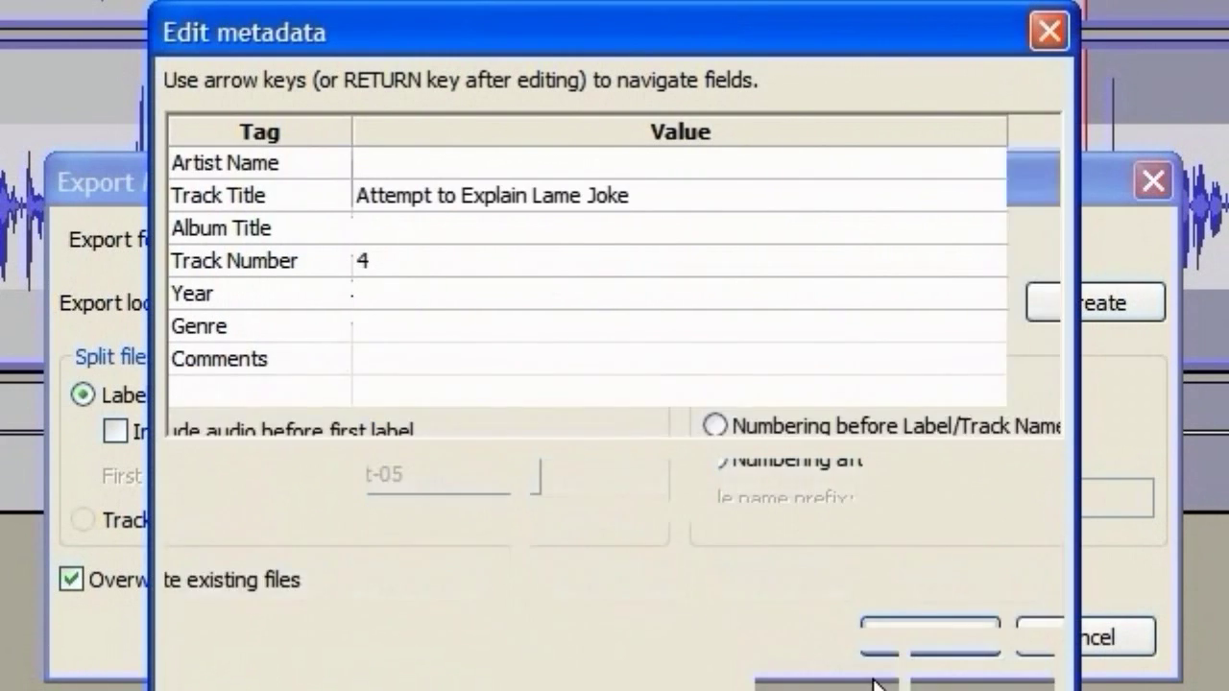
left_click(878, 682)
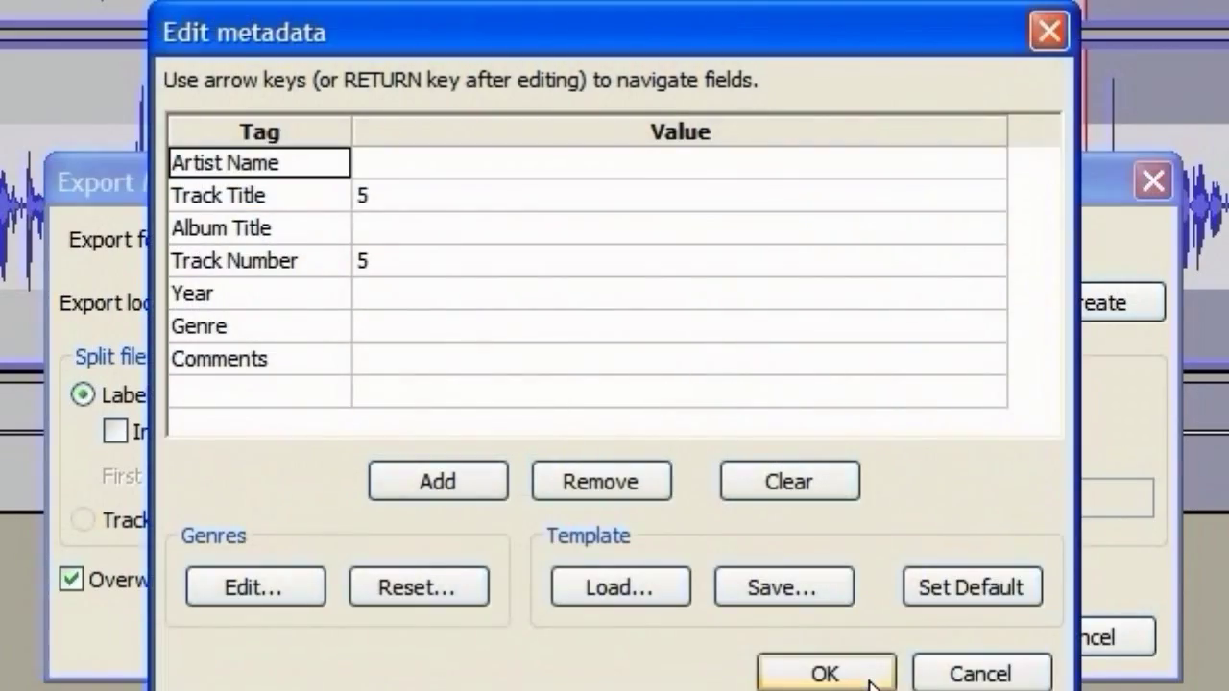
left_click(872, 682)
left_click(871, 684)
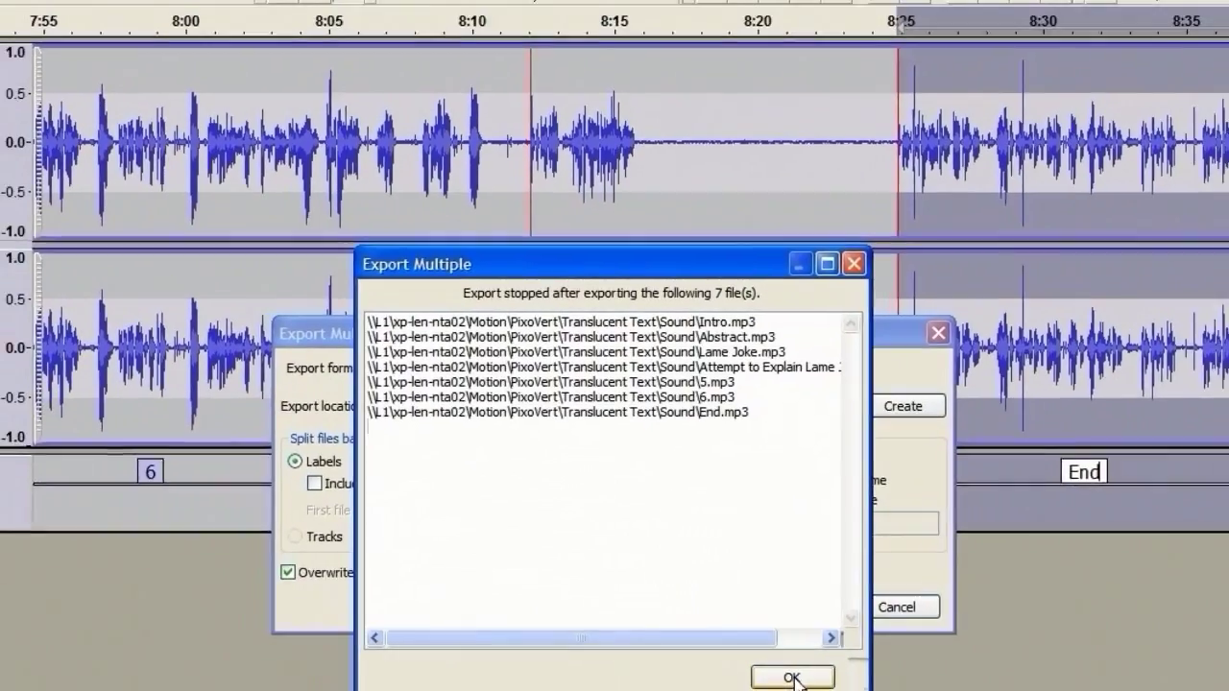
Dismiss the export summary and open Help > About Audacity to see version 1.3.12-beta.
left_click(826, 688)
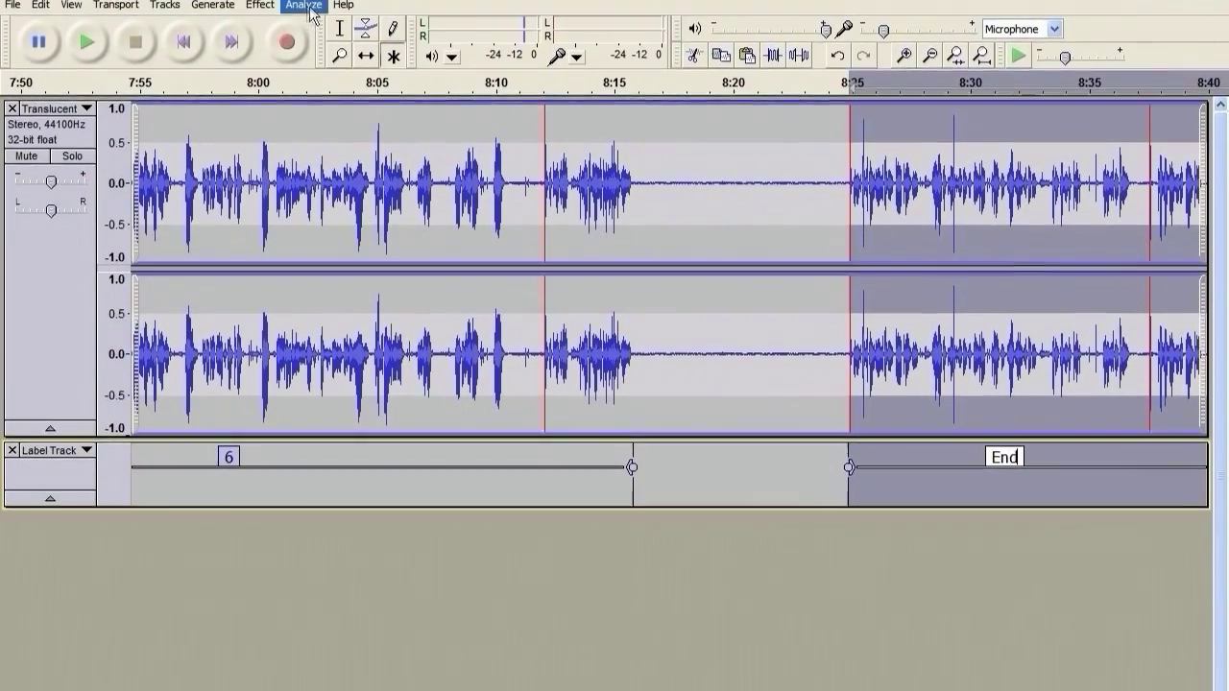
left_click(342, 7)
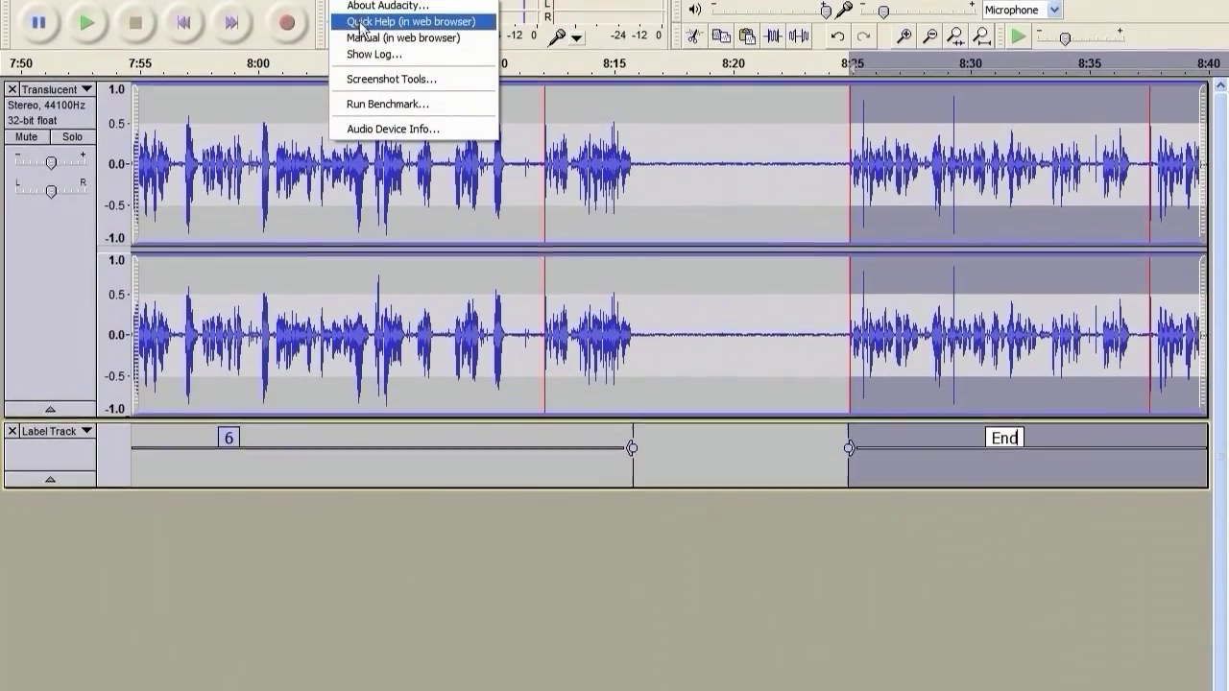
left_click(370, 1)
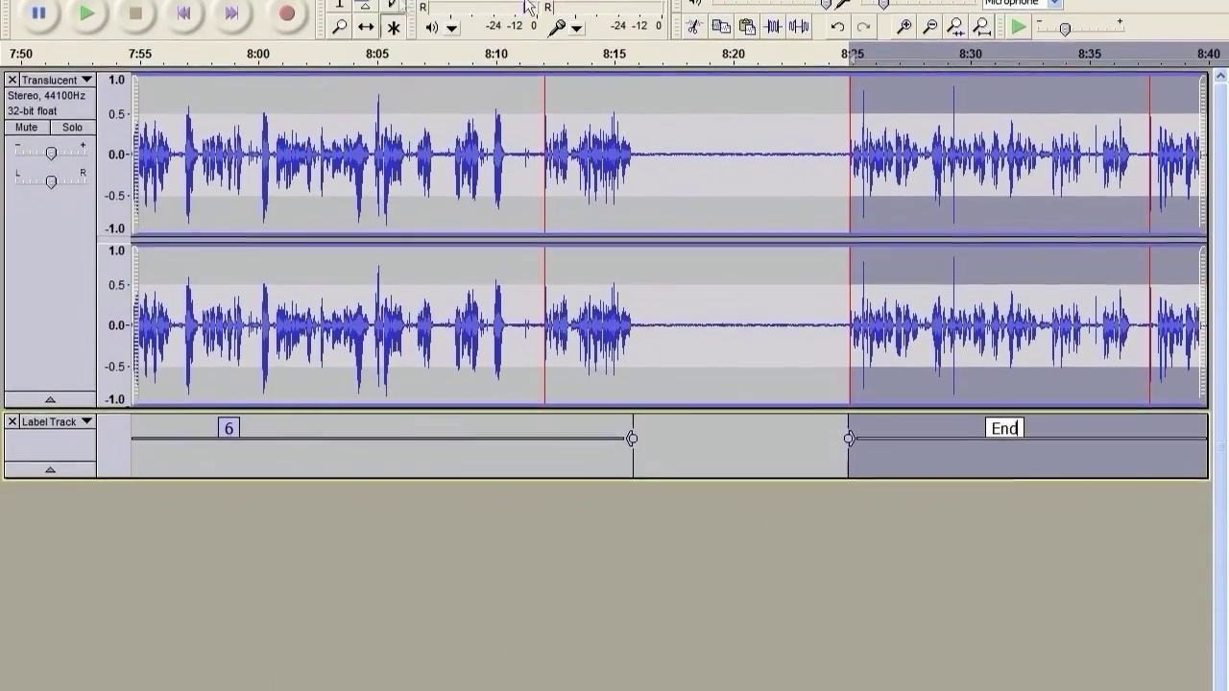